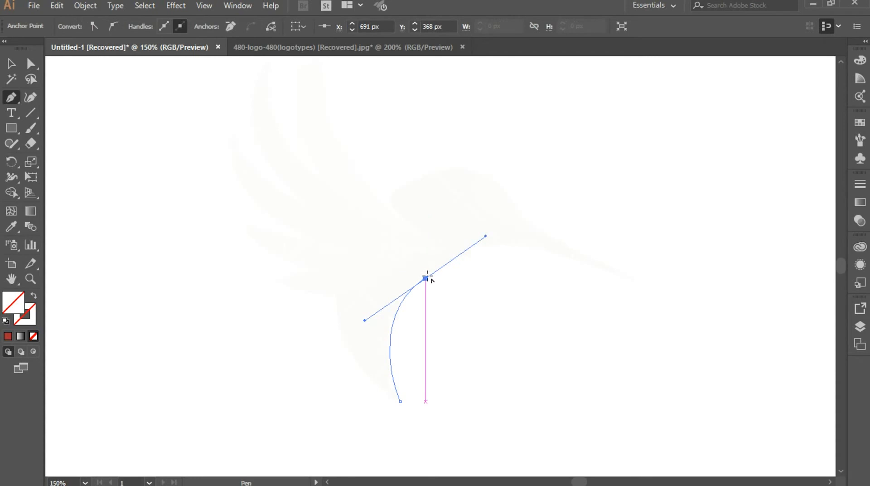
Step: Continue tracing the faint hummingbird with the Pen tool from the belly around the beak's lower edge, tip and upper edge to the forehead
{"action": "left_click", "coordinate": [426, 277]}
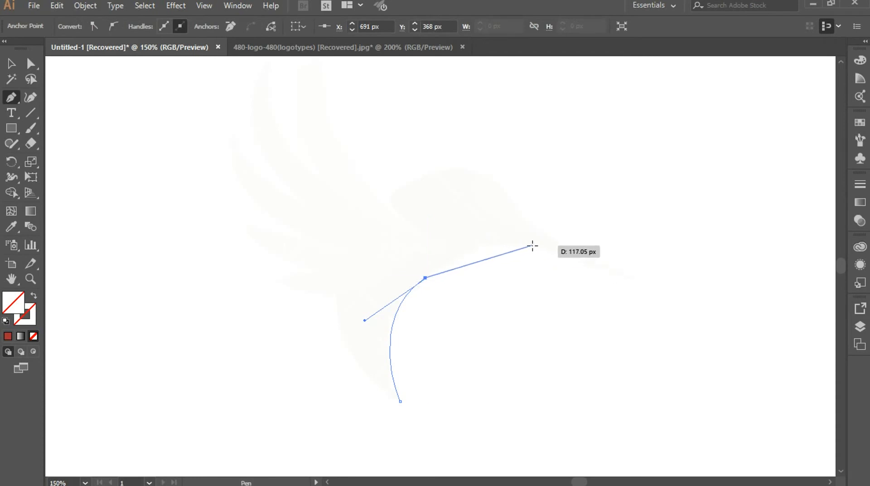
{"action": "left_click_drag", "start_coordinate": [532, 246], "coordinate": [641, 282]}
{"action": "left_click", "coordinate": [640, 282]}
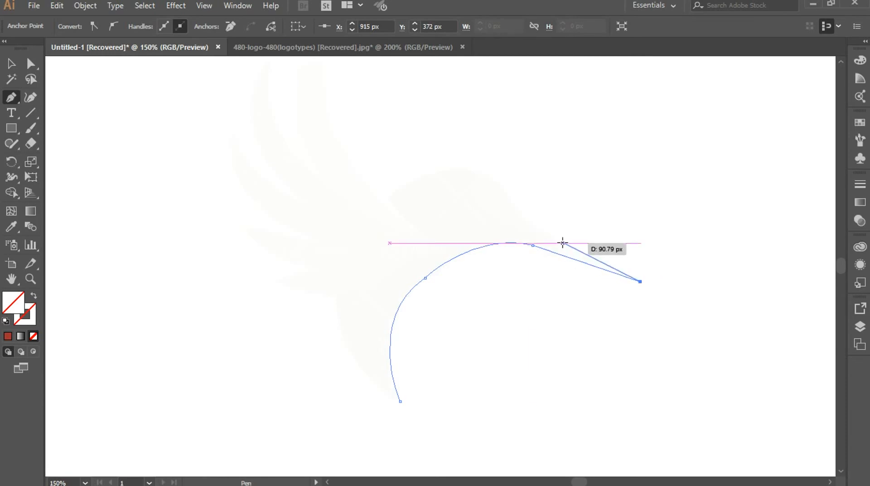
{"action": "left_click", "coordinate": [544, 230]}
{"action": "left_click_drag", "start_coordinate": [511, 199], "coordinate": [503, 180]}
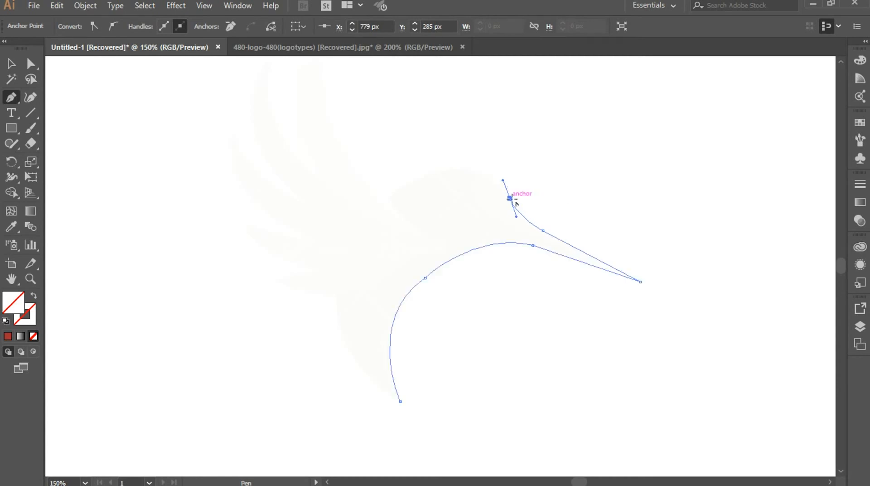
{"action": "left_click", "coordinate": [510, 198]}
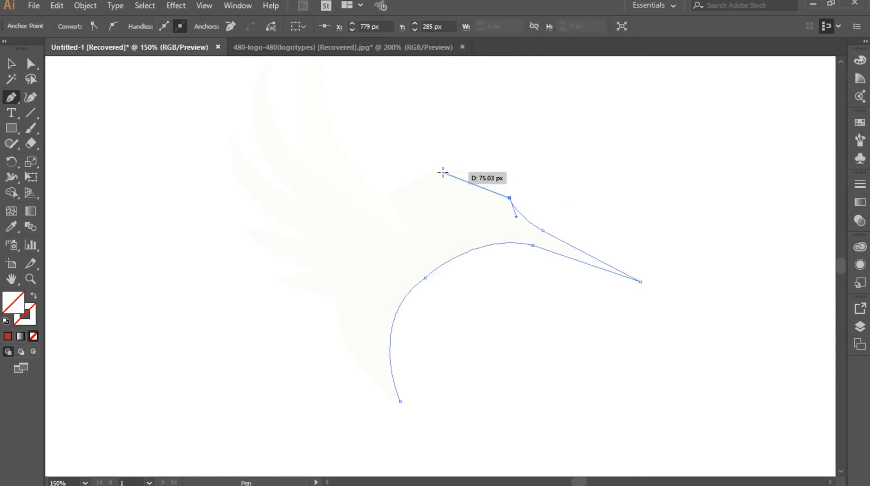
Step: Trace over the crown and down the bird's back, closing the body path at the tail tip with curved segments
{"action": "left_click_drag", "start_coordinate": [443, 168], "coordinate": [395, 175]}
{"action": "left_click", "coordinate": [443, 169]}
{"action": "left_click_drag", "start_coordinate": [338, 293], "coordinate": [343, 387]}
{"action": "left_click", "coordinate": [338, 294]}
{"action": "left_click_drag", "start_coordinate": [400, 401], "coordinate": [479, 450]}
Step: Reshape the direction handles at the tail tip and back anchor so the body outline follows the faint template
{"action": "left_click", "coordinate": [32, 64]}
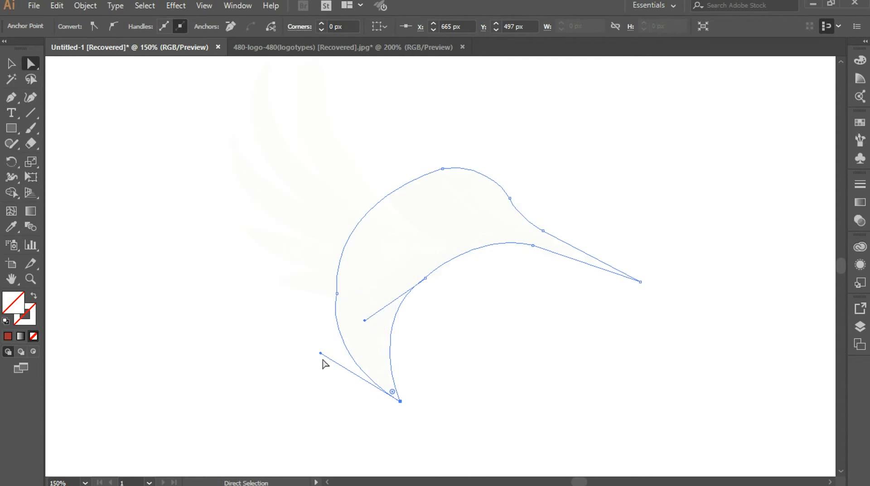
{"action": "left_click_drag", "start_coordinate": [320, 353], "coordinate": [333, 346]}
{"action": "key", "text": "space"}
{"action": "left_click_drag", "start_coordinate": [438, 216], "coordinate": [462, 288]}
{"action": "left_click", "coordinate": [362, 366]}
{"action": "mouse_move", "coordinate": [357, 273]}
{"action": "left_mouse_down"}
{"action": "mouse_move", "coordinate": [367, 271]}
{"action": "mouse_move", "coordinate": [358, 270]}
{"action": "left_mouse_up"}
{"action": "left_click_drag", "start_coordinate": [356, 417], "coordinate": [359, 414]}
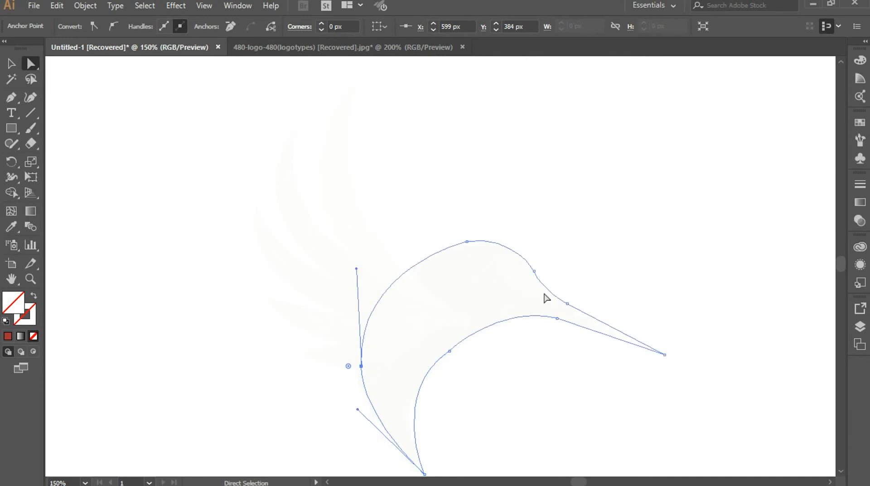
Step: Fine-tune the curve between belly and tail by adjusting the belly anchor's lower handle
{"action": "scroll", "coordinate": [524, 354], "scroll_direction": "down", "scroll_amount": 3}
{"action": "left_click", "coordinate": [416, 267]}
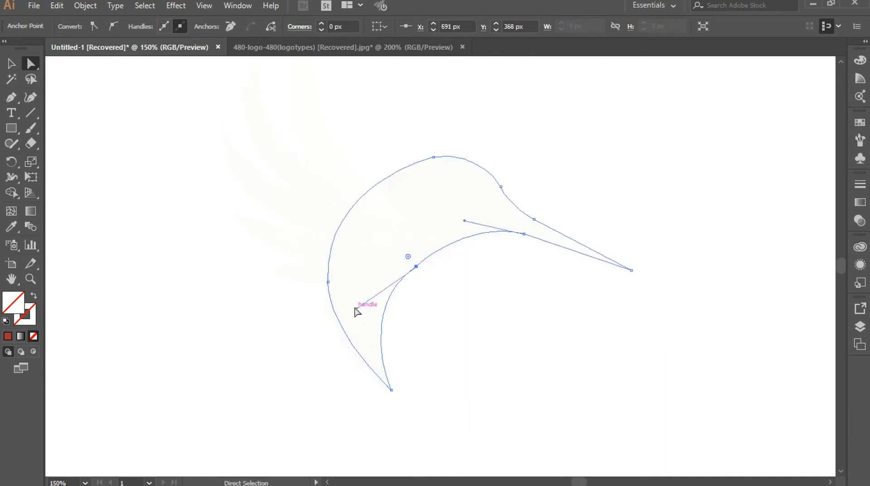
{"action": "left_click_drag", "start_coordinate": [358, 310], "coordinate": [357, 309]}
Step: Fill the whole bird body outline with the dark red swatch and deselect it
{"action": "scroll", "coordinate": [585, 309], "scroll_direction": "up", "scroll_amount": 1}
{"action": "scroll", "coordinate": [546, 344], "scroll_direction": "down", "scroll_amount": 1}
{"action": "left_click_drag", "start_coordinate": [539, 339], "coordinate": [511, 324]}
{"action": "left_click_drag", "start_coordinate": [85, 100], "coordinate": [617, 368]}
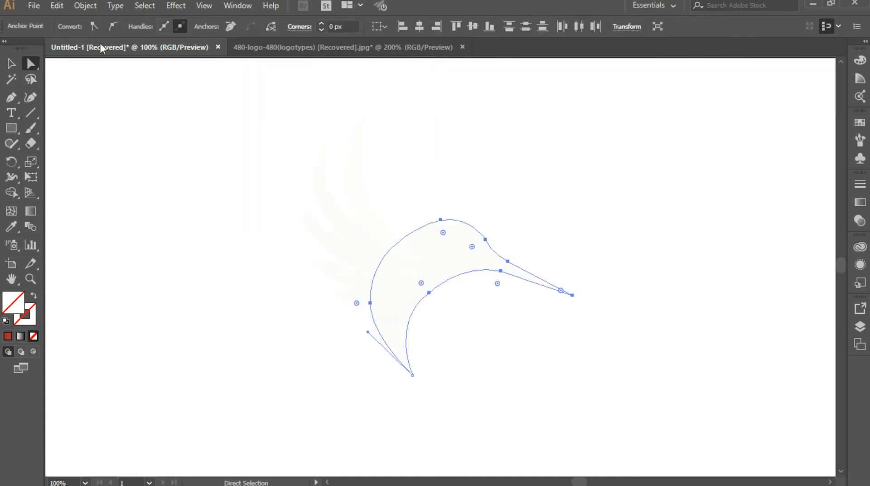
{"action": "left_click", "coordinate": [10, 64]}
{"action": "left_click", "coordinate": [88, 28]}
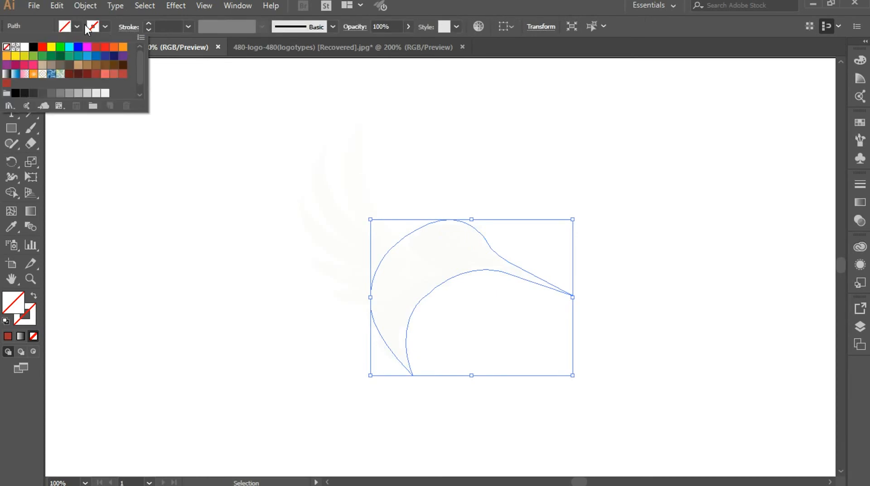
{"action": "left_click", "coordinate": [70, 74]}
{"action": "left_click", "coordinate": [739, 326]}
{"action": "left_click", "coordinate": [738, 326]}
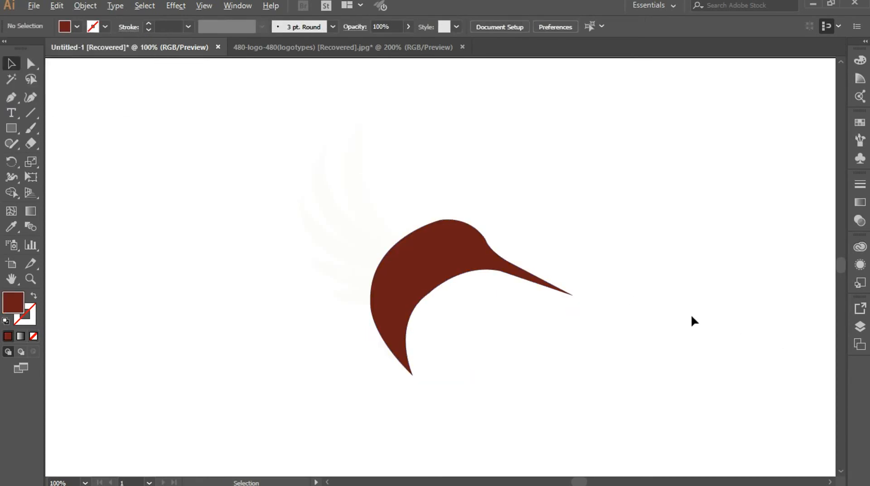
Step: Draw an open curved path with the Pen tool from the top of the head, through the face, to the beak's upper edge
{"action": "scroll", "coordinate": [683, 319], "scroll_direction": "down", "scroll_amount": 1}
{"action": "key", "text": "p"}
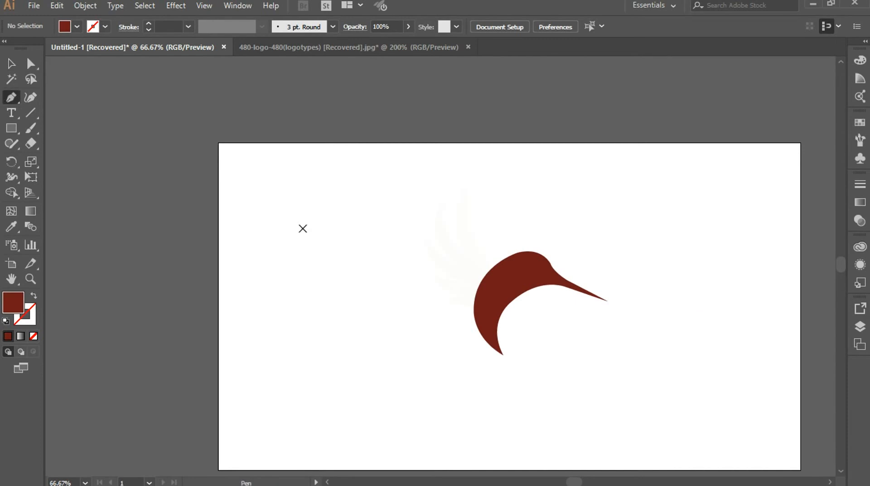
{"action": "scroll", "coordinate": [493, 299], "scroll_direction": "up", "scroll_amount": 3}
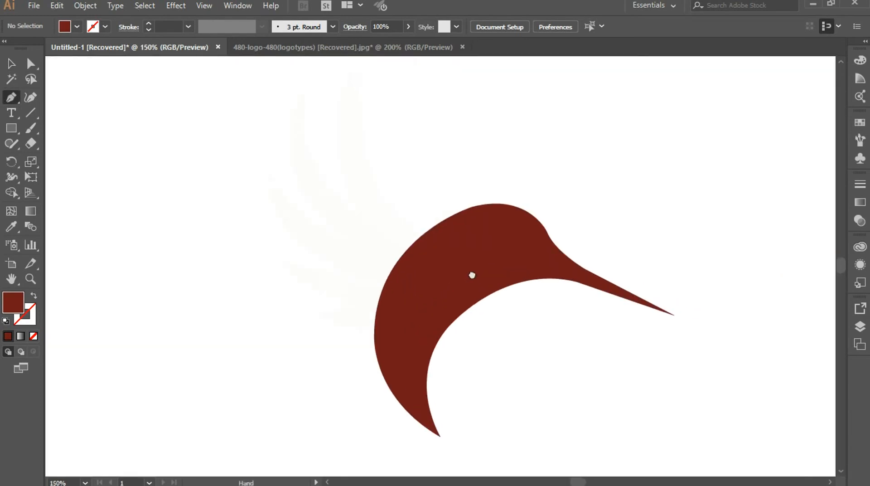
{"action": "scroll", "coordinate": [458, 280], "scroll_direction": "up", "scroll_amount": 1}
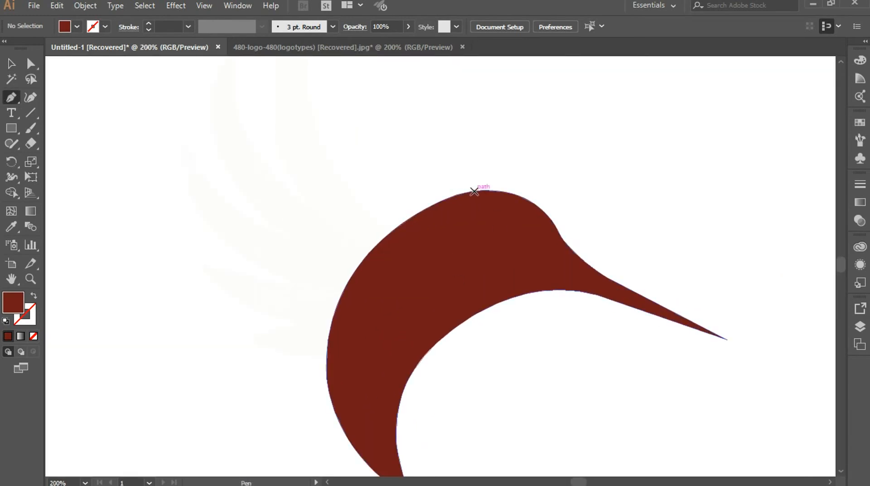
{"action": "left_click_drag", "start_coordinate": [468, 192], "coordinate": [483, 214]}
{"action": "left_click", "coordinate": [485, 223]}
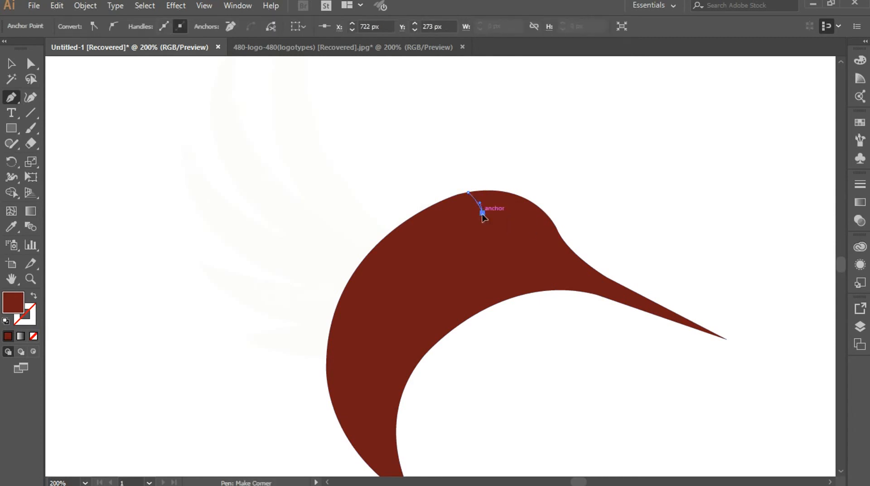
{"action": "left_click_drag", "start_coordinate": [673, 311], "coordinate": [748, 334]}
Step: Remove the dividing curve's fill, refine its bend toward the beak and extend its upper end just outside the head
{"action": "left_click", "coordinate": [31, 64]}
{"action": "left_click_drag", "start_coordinate": [548, 285], "coordinate": [490, 269]}
{"action": "left_click", "coordinate": [33, 336]}
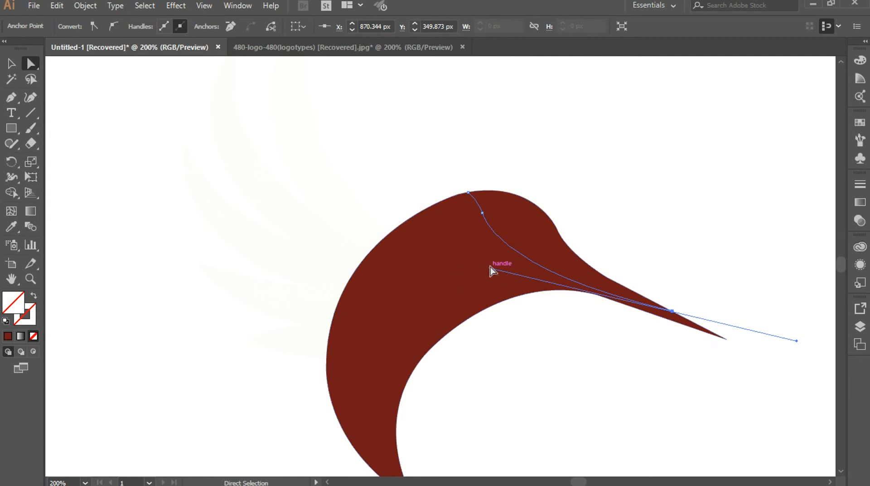
{"action": "left_click_drag", "start_coordinate": [469, 193], "coordinate": [450, 184]}
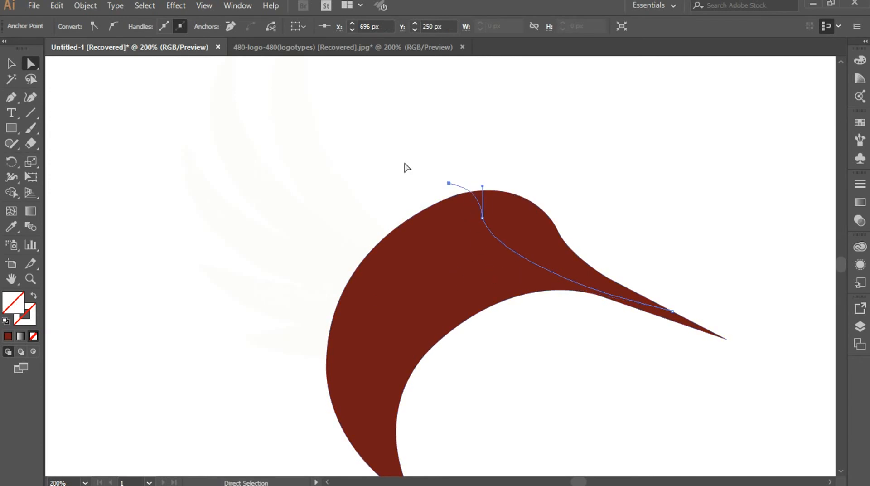
Step: Split the body along the curve with Pathfinder Divide and ungroup the resulting pieces
{"action": "left_click", "coordinate": [12, 64]}
{"action": "left_click_drag", "start_coordinate": [413, 140], "coordinate": [696, 403]}
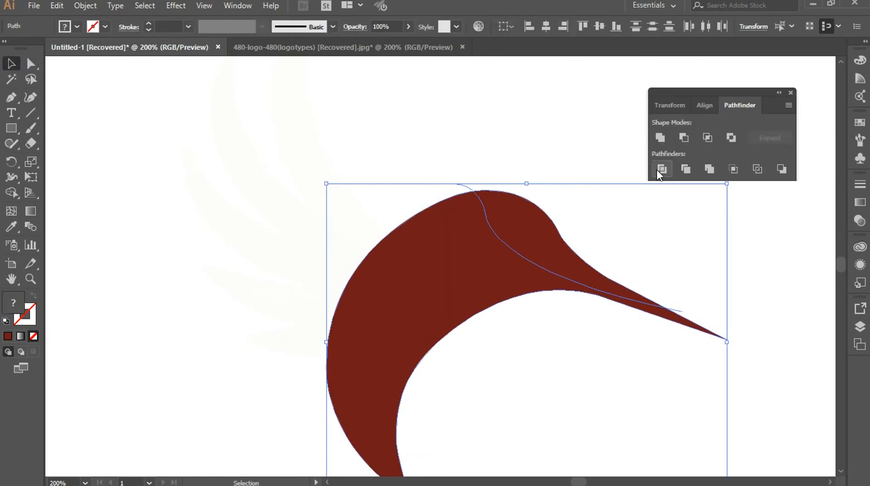
{"action": "left_click", "coordinate": [658, 170]}
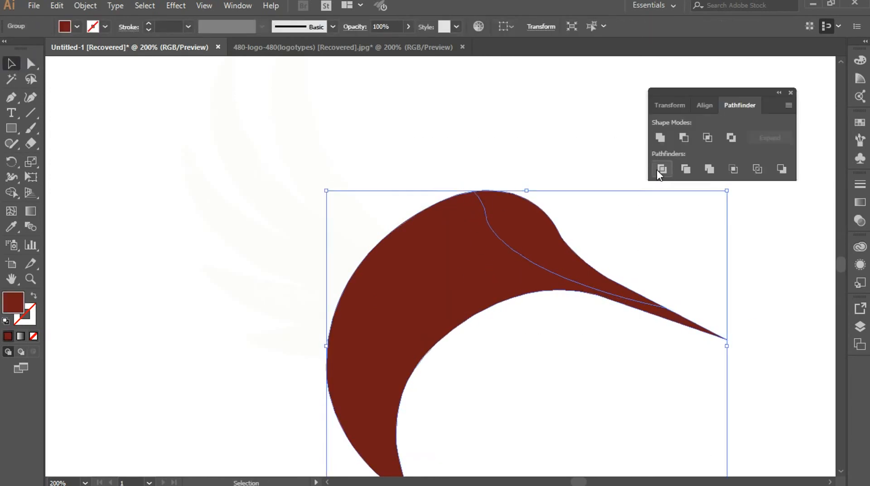
{"action": "right_click", "coordinate": [518, 213]}
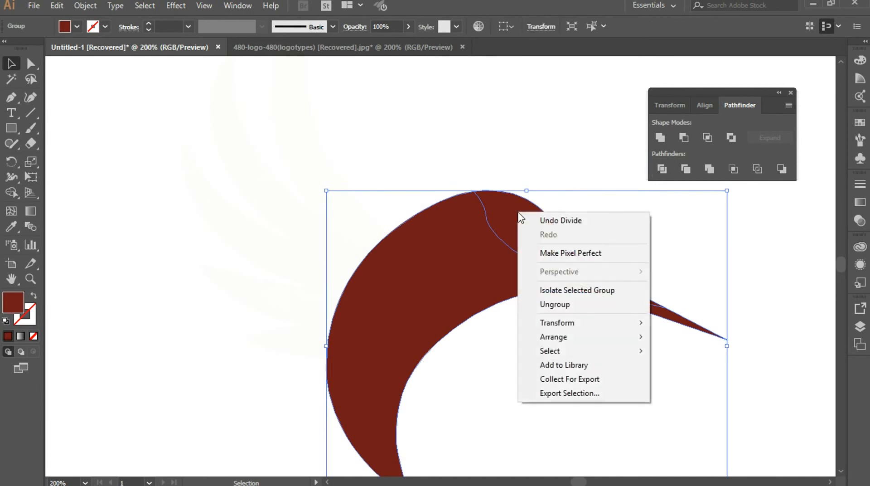
{"action": "left_click", "coordinate": [551, 358]}
{"action": "left_click", "coordinate": [739, 262]}
Step: Fill the separated upper head and beak piece with the lighter red swatch
{"action": "left_click", "coordinate": [516, 230]}
{"action": "left_click", "coordinate": [77, 27]}
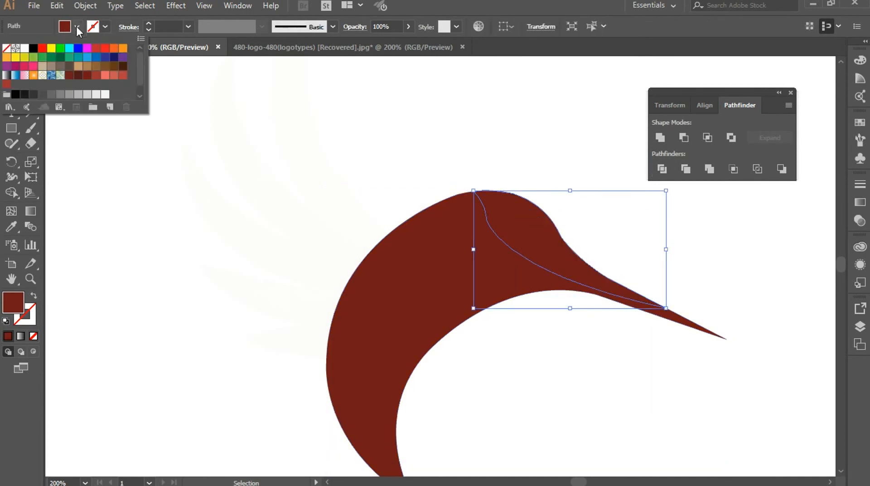
{"action": "left_click", "coordinate": [97, 78]}
{"action": "left_click", "coordinate": [153, 239]}
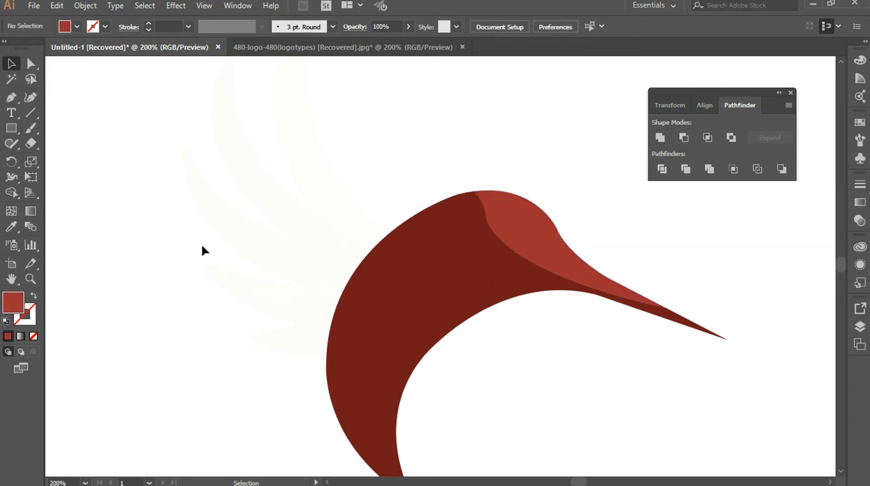
Step: Draw a closed crescent-shaped feather above the bird's back, with its lower tip inside the body, and remove its fill
{"action": "scroll", "coordinate": [371, 255], "scroll_direction": "down", "scroll_amount": 2}
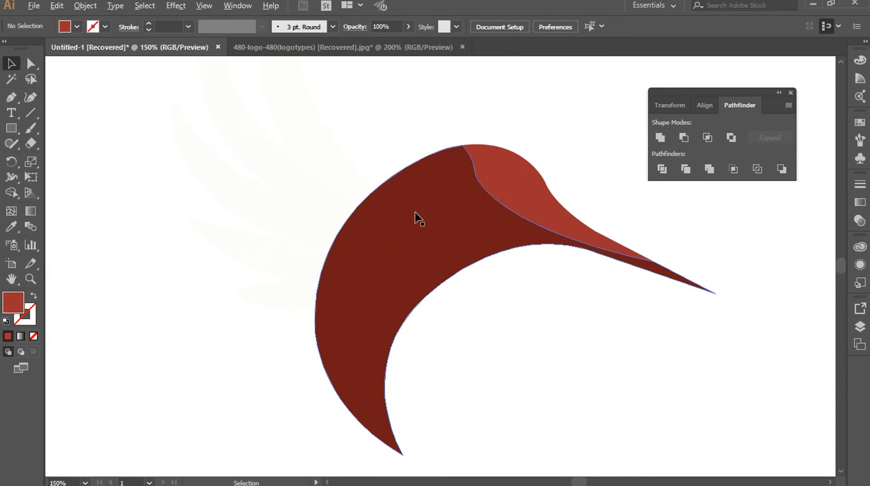
{"action": "scroll", "coordinate": [417, 217], "scroll_direction": "down", "scroll_amount": 1}
{"action": "left_click_drag", "start_coordinate": [390, 159], "coordinate": [408, 235]}
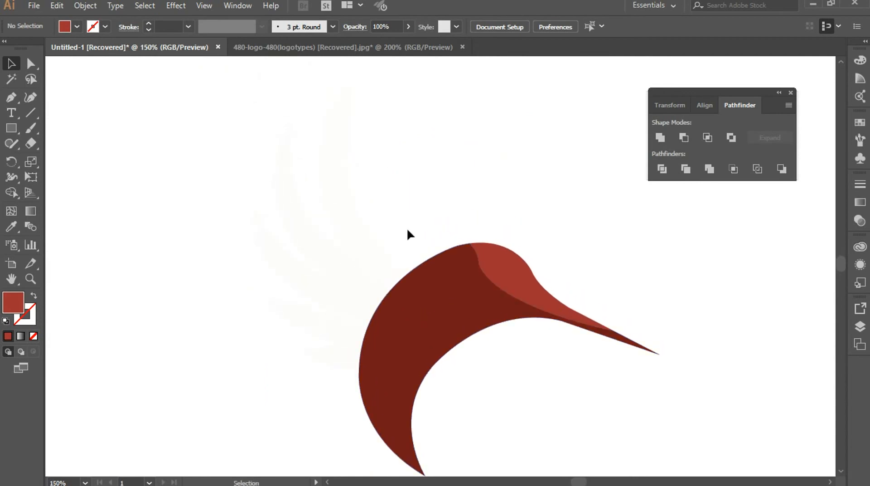
{"action": "key", "text": "p"}
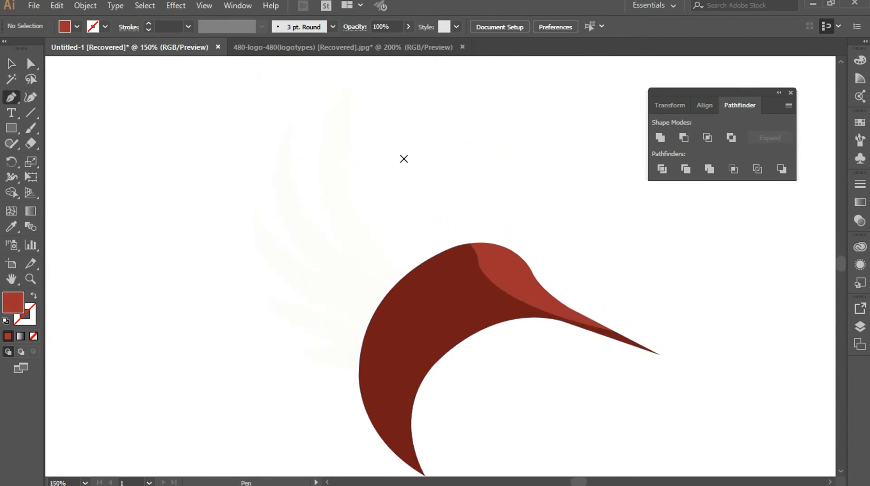
{"action": "left_click", "coordinate": [408, 156]}
{"action": "left_click_drag", "start_coordinate": [462, 300], "coordinate": [560, 360]}
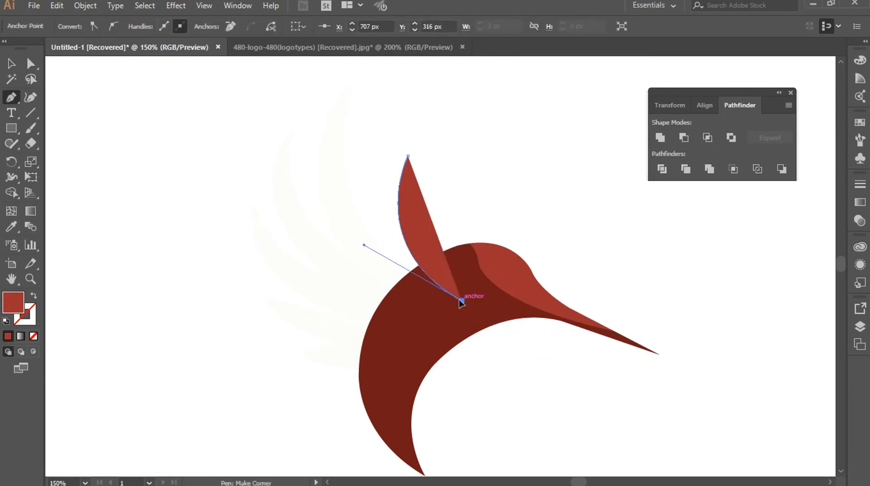
{"action": "left_click", "coordinate": [462, 300]}
{"action": "left_click", "coordinate": [33, 336]}
{"action": "left_click_drag", "start_coordinate": [408, 156], "coordinate": [499, 146]}
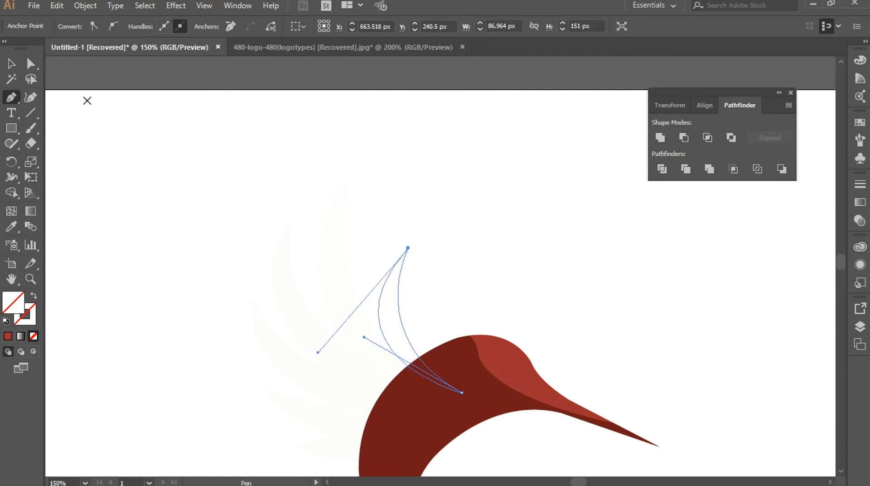
Step: Fill the crescent feather with the coral swatch and deselect it
{"action": "left_click", "coordinate": [13, 64]}
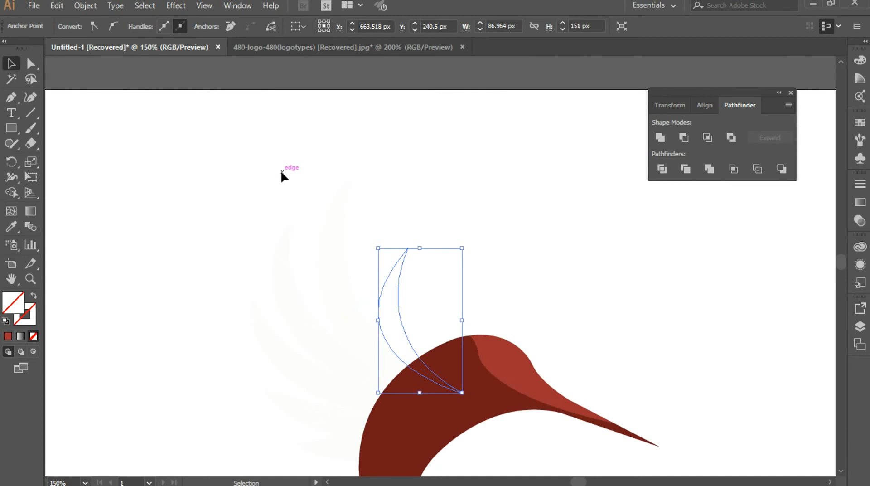
{"action": "left_click_drag", "start_coordinate": [334, 231], "coordinate": [436, 297]}
{"action": "left_click", "coordinate": [78, 27]}
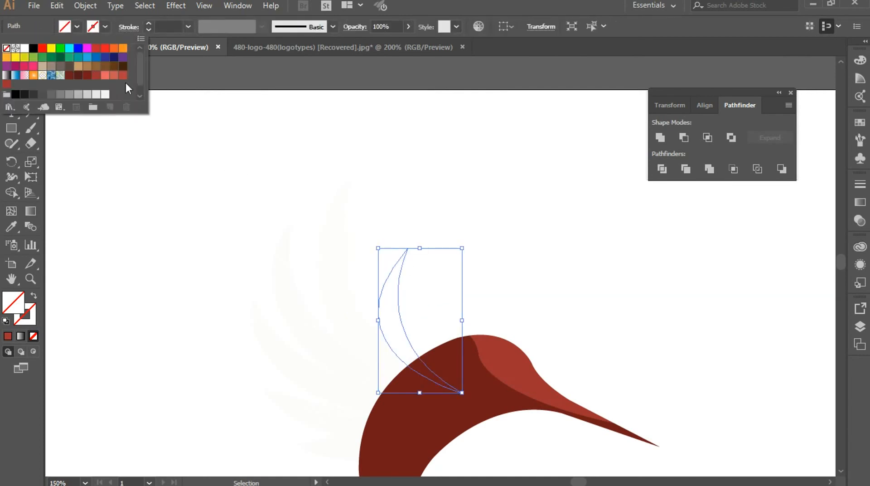
{"action": "left_click", "coordinate": [103, 76]}
{"action": "left_click", "coordinate": [202, 161]}
Step: Duplicate the coral feather and move the copy to the empty area left of the bird
{"action": "left_click_drag", "start_coordinate": [515, 305], "coordinate": [490, 185]}
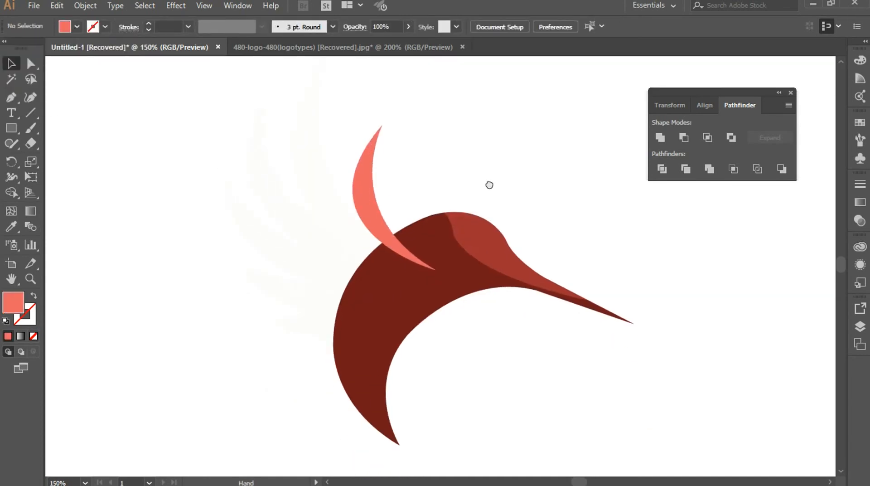
{"action": "left_click", "coordinate": [365, 185]}
{"action": "left_click", "coordinate": [56, 5]}
{"action": "left_click", "coordinate": [77, 67]}
{"action": "left_click", "coordinate": [59, 6]}
{"action": "left_click", "coordinate": [116, 96]}
{"action": "left_click_drag", "start_coordinate": [370, 212], "coordinate": [158, 220]}
Step: Divide the body with the overlapping feather, ungroup the pieces and delete the part of the feather inside the body
{"action": "left_click_drag", "start_coordinate": [322, 142], "coordinate": [418, 285]}
{"action": "left_click", "coordinate": [663, 169]}
{"action": "right_click", "coordinate": [452, 243]}
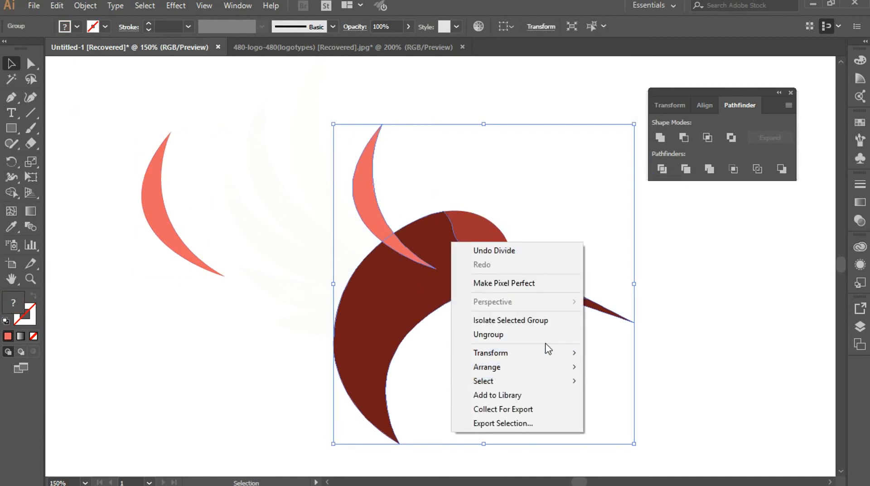
{"action": "left_click", "coordinate": [488, 334]}
{"action": "left_click", "coordinate": [399, 249]}
{"action": "key", "text": "Delete"}
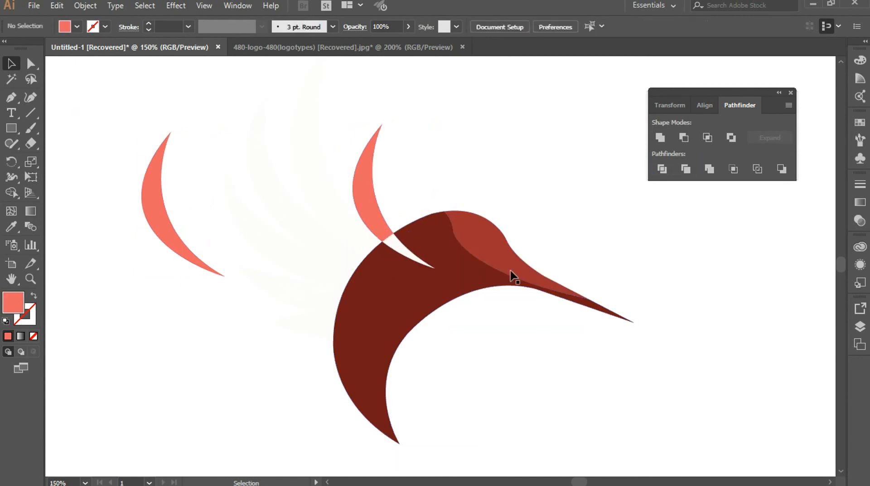
Step: Delete the feather remnant above the body and move the spare coral feather back over the cutout
{"action": "left_click", "coordinate": [371, 210]}
{"action": "key", "text": "Delete"}
{"action": "left_click_drag", "start_coordinate": [223, 239], "coordinate": [377, 229]}
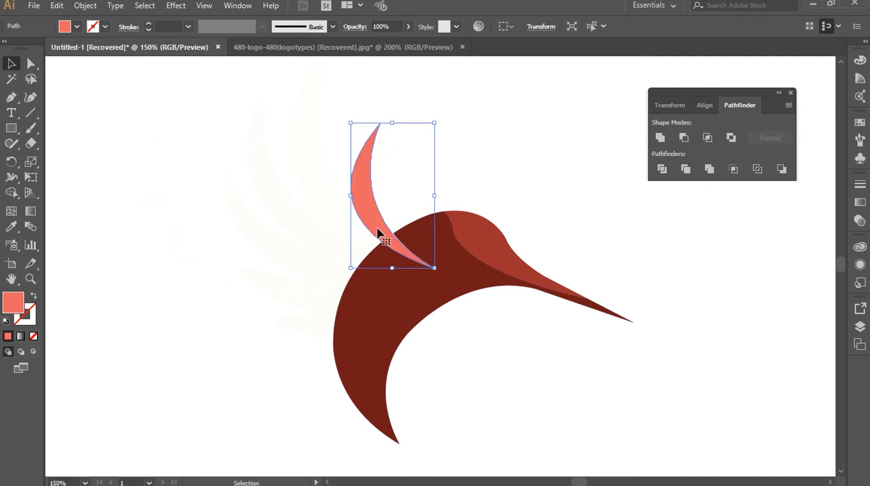
Step: Rotate the coral feather slightly counterclockwise around its lower tip to open a thin gap along the cutout's edge
{"action": "left_click", "coordinate": [11, 162]}
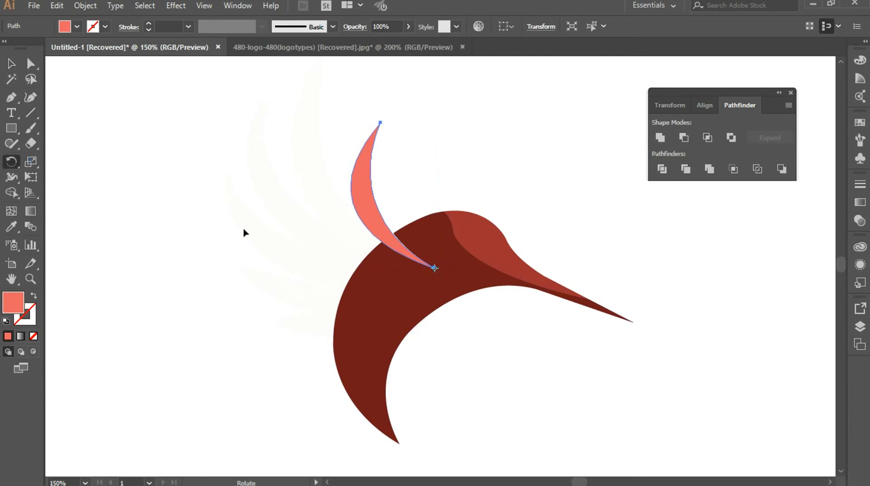
{"action": "left_click_drag", "start_coordinate": [360, 172], "coordinate": [354, 174]}
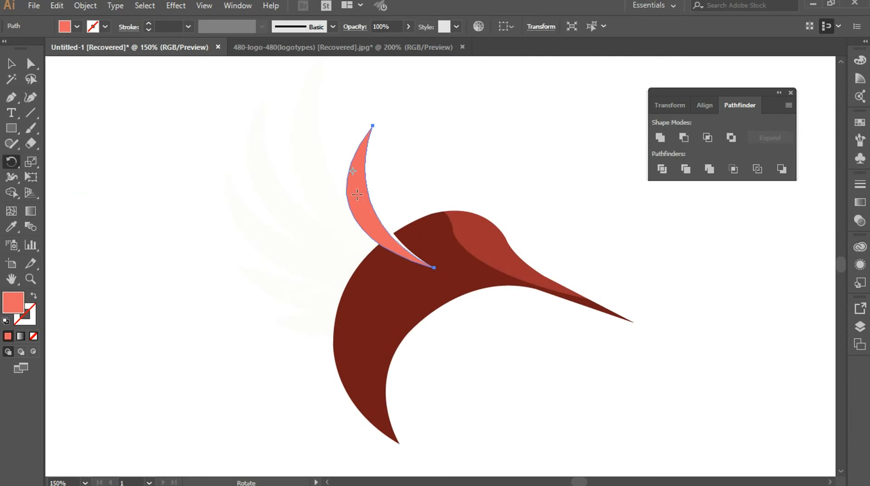
{"action": "left_click_drag", "start_coordinate": [356, 179], "coordinate": [353, 185]}
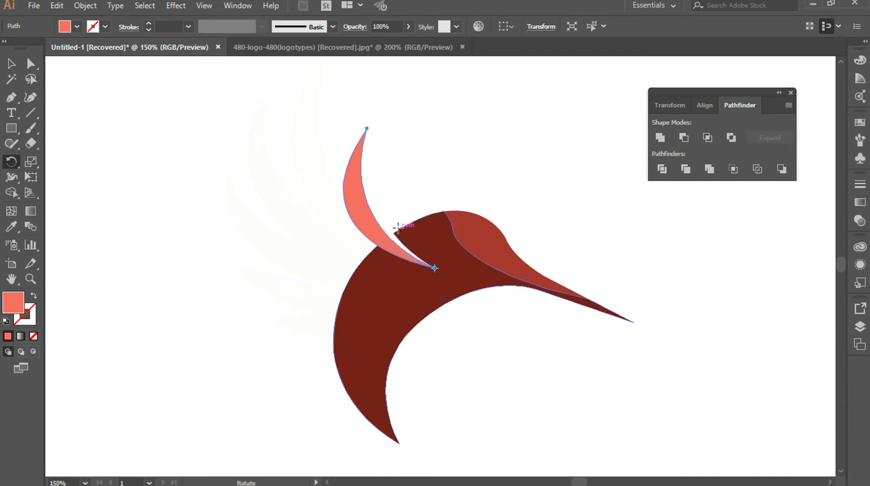
Step: Copy the coral feather, paste the copies in front and rotate them counterclockwise around the lower tip into a fan of five feathers
{"action": "left_click", "coordinate": [53, 5]}
{"action": "left_click", "coordinate": [90, 66]}
{"action": "left_click", "coordinate": [57, 5]}
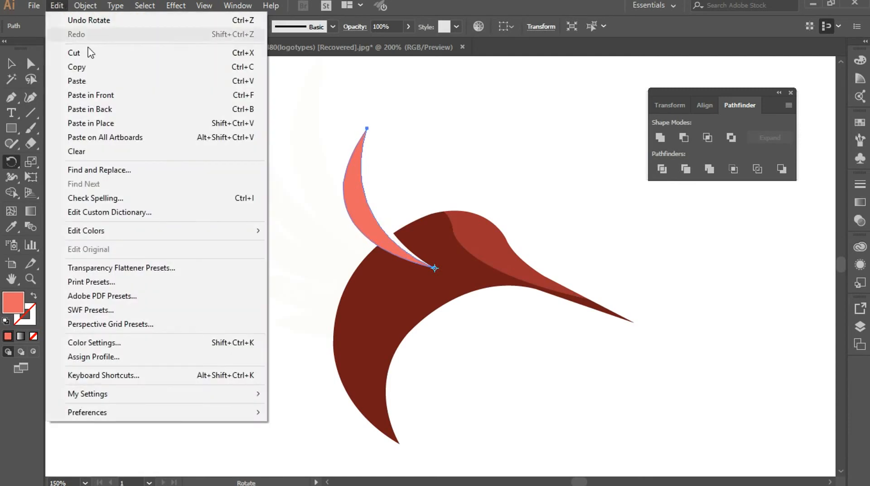
{"action": "left_click", "coordinate": [129, 96]}
{"action": "left_click_drag", "start_coordinate": [349, 182], "coordinate": [311, 274]}
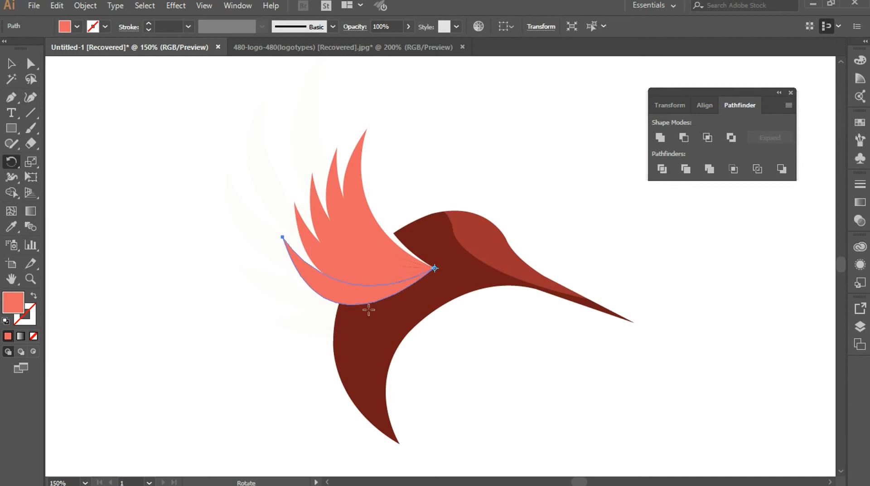
Step: Recolor the second feather from the top with the muted coral swatch
{"action": "left_click", "coordinate": [11, 64]}
{"action": "left_click", "coordinate": [257, 192]}
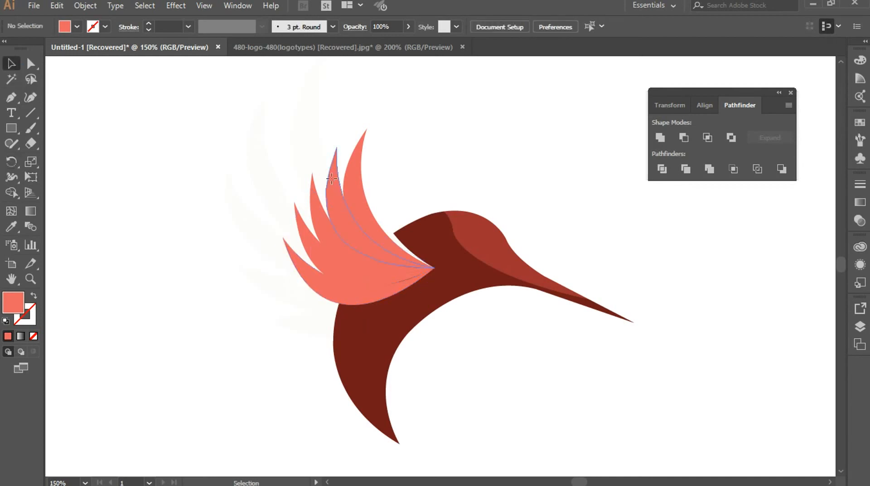
{"action": "left_click", "coordinate": [358, 254]}
{"action": "left_click", "coordinate": [76, 26]}
{"action": "left_click", "coordinate": [96, 75]}
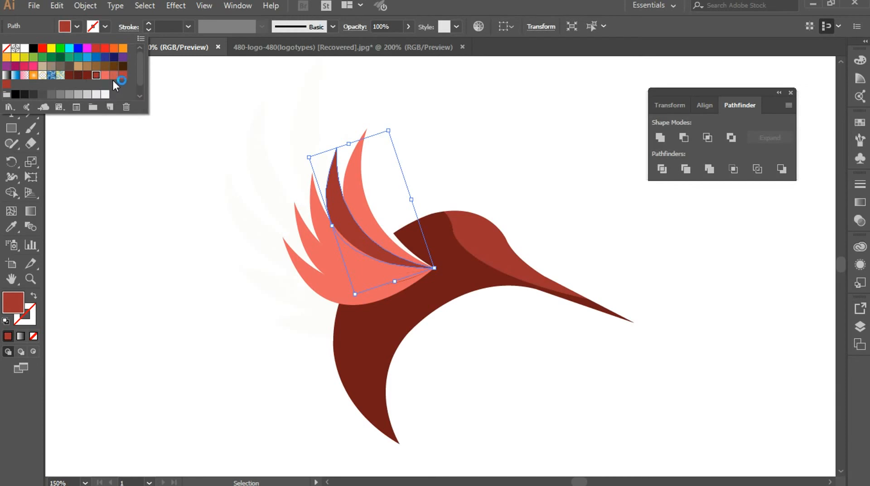
{"action": "left_click", "coordinate": [114, 76]}
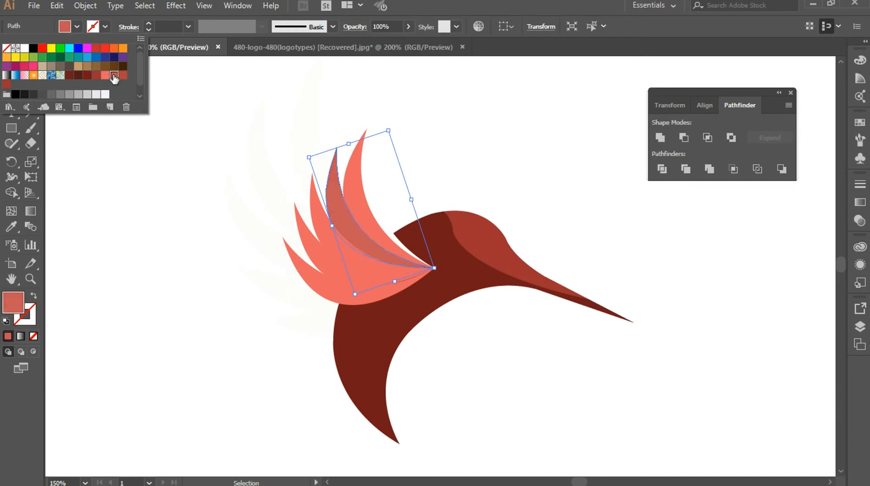
{"action": "left_click", "coordinate": [181, 181]}
Step: Fill the third feather from the top with the brick red swatch R=181 G=63 B=58
{"action": "left_click", "coordinate": [323, 209]}
{"action": "left_click", "coordinate": [76, 26]}
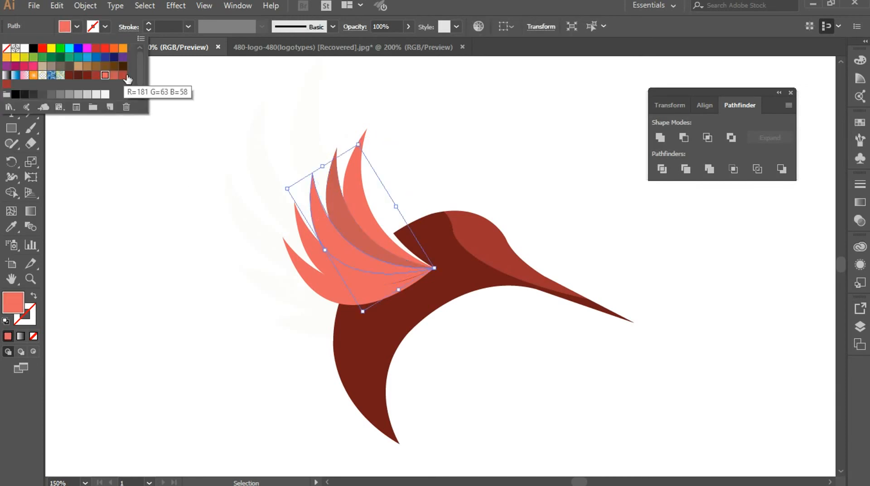
{"action": "left_click", "coordinate": [127, 79]}
{"action": "left_click", "coordinate": [236, 238]}
Step: Give the fourth feather from the top a darker red fill, 932A2A
{"action": "left_click", "coordinate": [311, 247]}
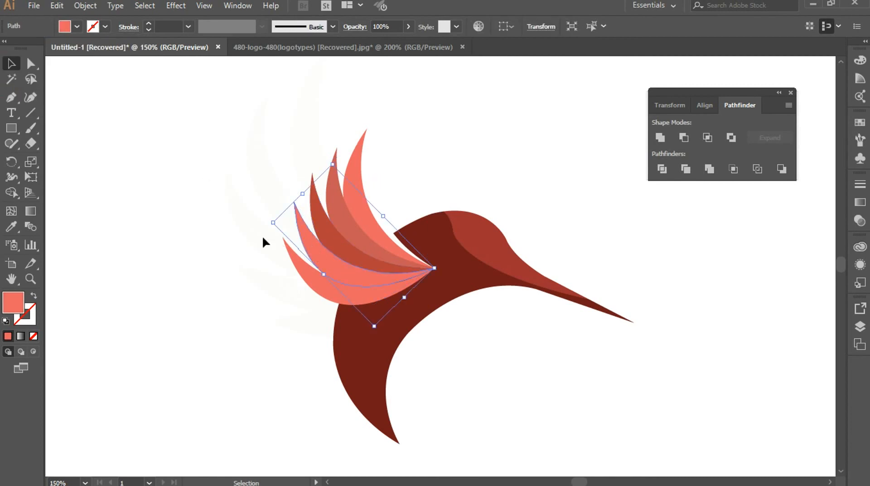
{"action": "double_click", "coordinate": [13, 305]}
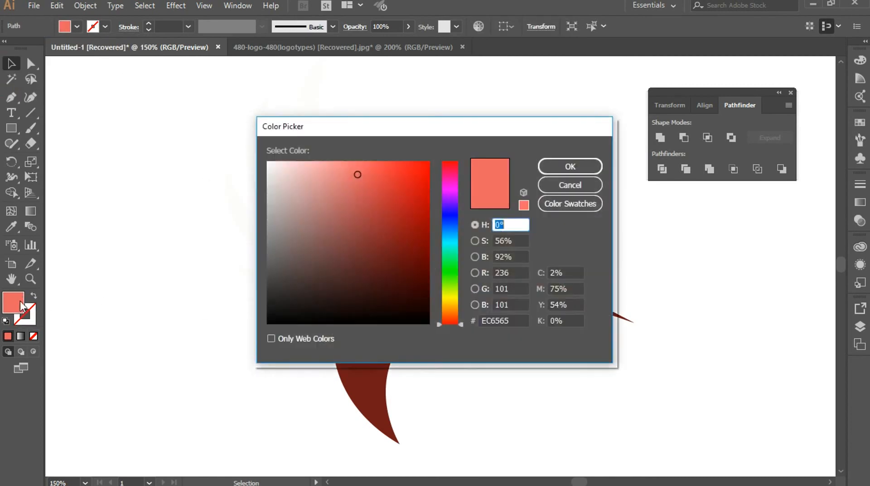
{"action": "left_click", "coordinate": [394, 229]}
{"action": "left_click_drag", "start_coordinate": [433, 126], "coordinate": [649, 167]}
{"action": "left_click", "coordinate": [610, 265]}
{"action": "left_click_drag", "start_coordinate": [609, 264], "coordinate": [606, 254]}
{"action": "left_click", "coordinate": [786, 208]}
{"action": "left_click", "coordinate": [237, 276]}
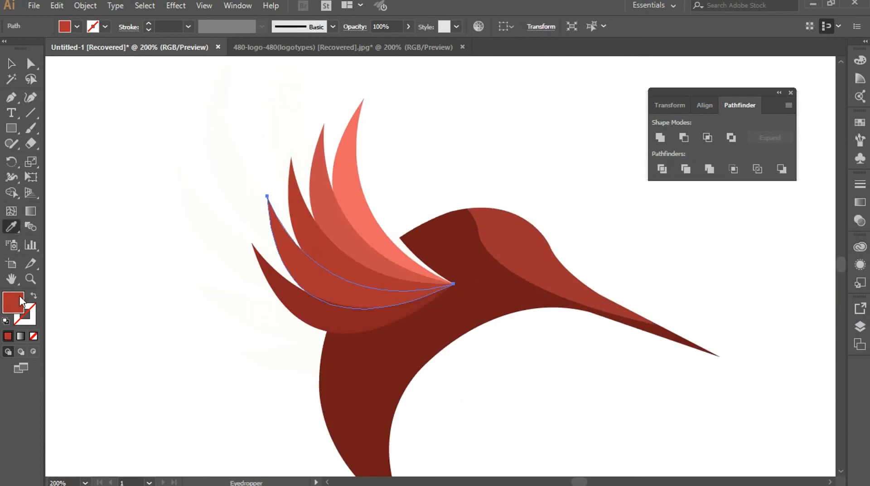
{"action": "double_click", "coordinate": [8, 302]}
{"action": "left_click", "coordinate": [600, 272]}
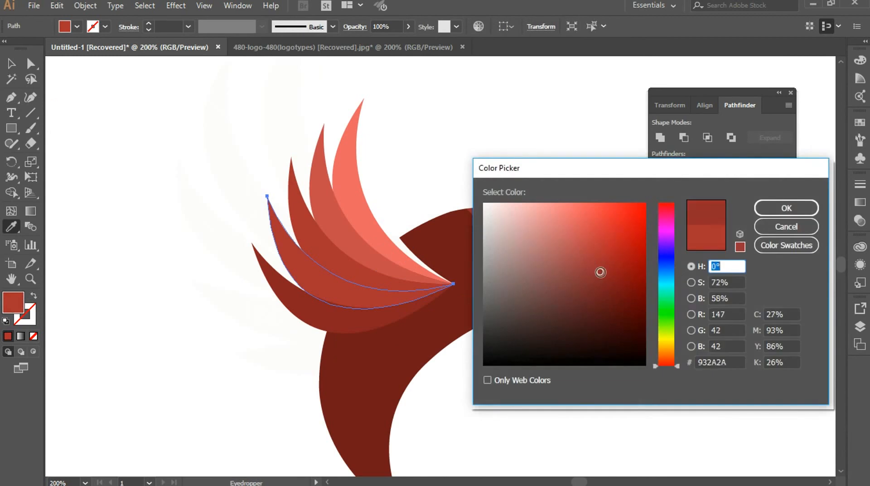
{"action": "left_click", "coordinate": [787, 208]}
{"action": "left_click", "coordinate": [307, 319]}
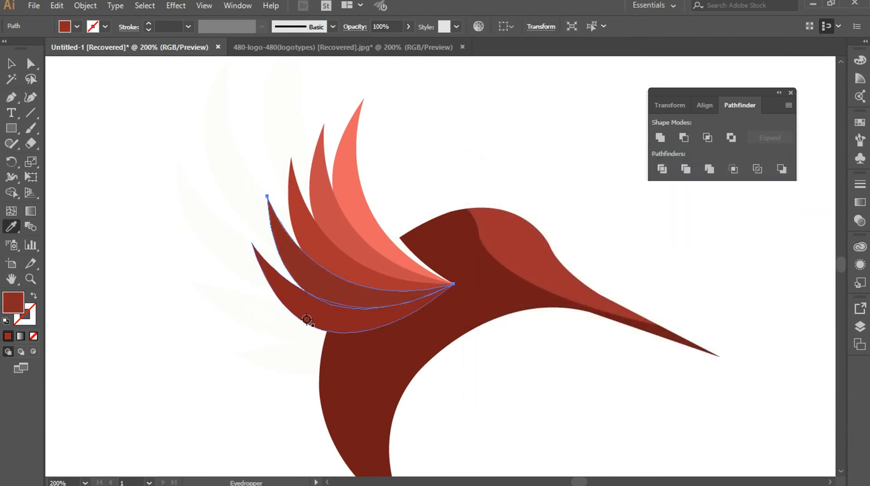
Step: Set the lowest feather's fill to the deep red 771717 and deselect it
{"action": "left_click", "coordinate": [292, 290], "text": "ctrl"}
{"action": "double_click", "coordinate": [17, 302]}
{"action": "left_click", "coordinate": [615, 288]}
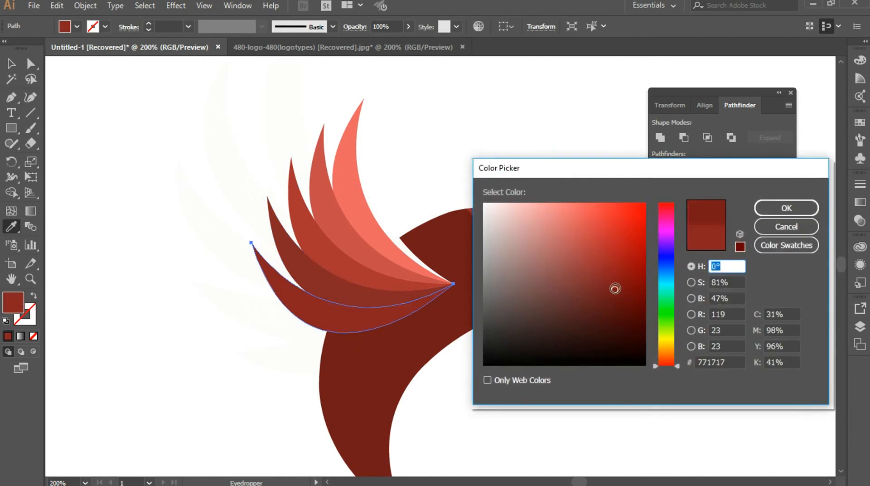
{"action": "left_click", "coordinate": [769, 208]}
{"action": "key", "text": "v"}
{"action": "left_click", "coordinate": [206, 296]}
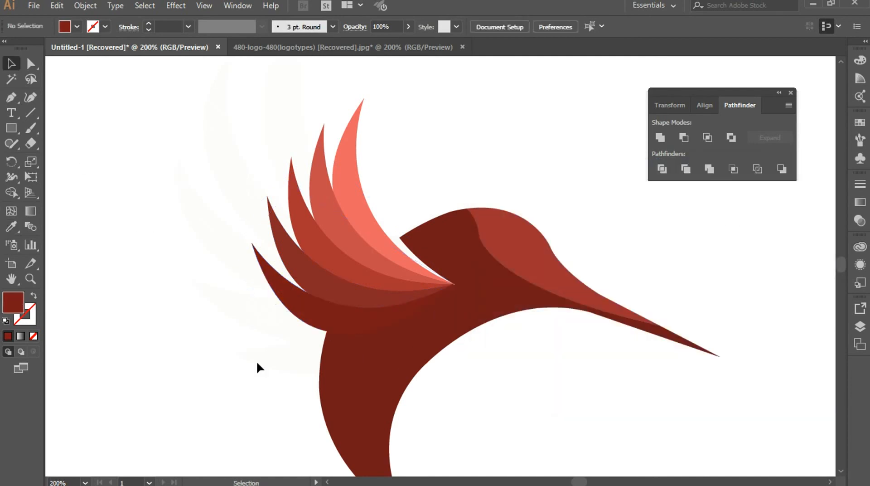
Step: Draw a curved Pen path from the lowest feather's underside to the body's outer edge and adjust its end anchor
{"action": "scroll", "coordinate": [539, 393], "scroll_direction": "down", "scroll_amount": 2}
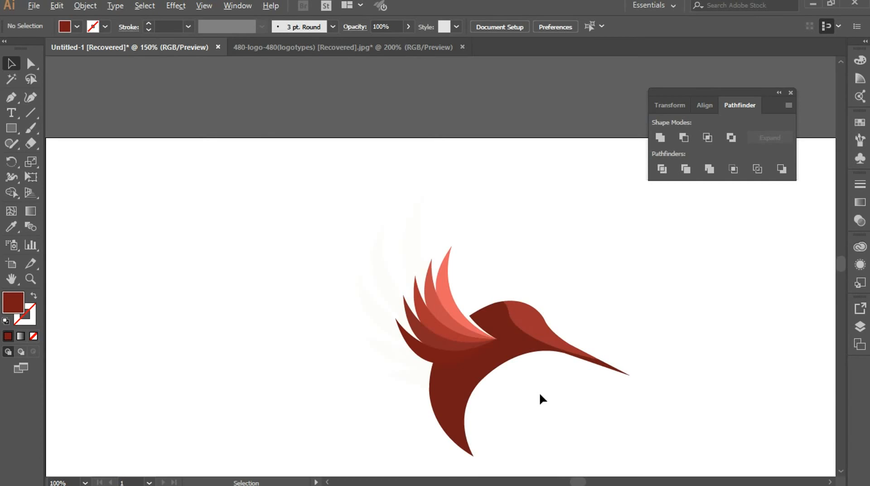
{"action": "scroll", "coordinate": [539, 393], "scroll_direction": "up", "scroll_amount": 2}
{"action": "scroll", "coordinate": [530, 397], "scroll_direction": "up", "scroll_amount": 1}
{"action": "left_click_drag", "start_coordinate": [297, 301], "coordinate": [391, 273]}
{"action": "scroll", "coordinate": [377, 311], "scroll_direction": "left", "scroll_amount": 1}
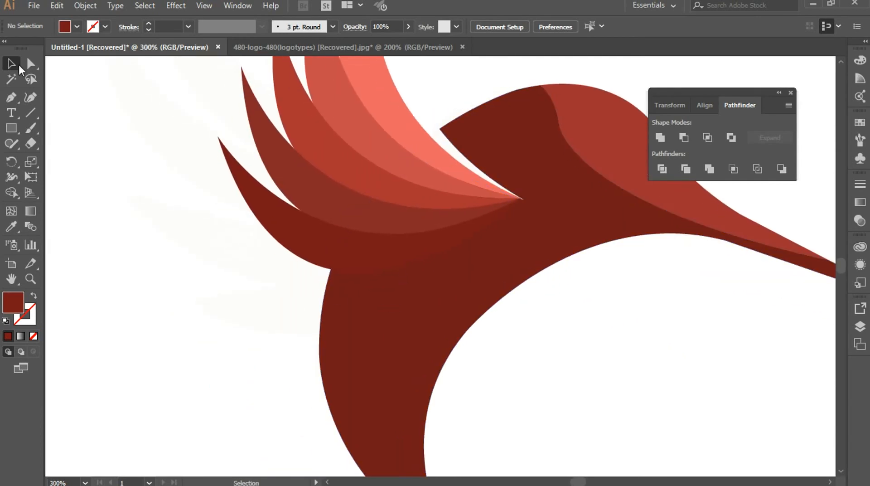
{"action": "left_click", "coordinate": [11, 97]}
{"action": "left_click", "coordinate": [330, 269]}
{"action": "mouse_move", "coordinate": [440, 251]}
{"action": "left_mouse_down"}
{"action": "mouse_move", "coordinate": [482, 229]}
{"action": "mouse_move", "coordinate": [505, 188]}
{"action": "mouse_move", "coordinate": [486, 223]}
{"action": "mouse_move", "coordinate": [441, 252]}
{"action": "left_mouse_up"}
{"action": "left_click_drag", "start_coordinate": [321, 318], "coordinate": [236, 323]}
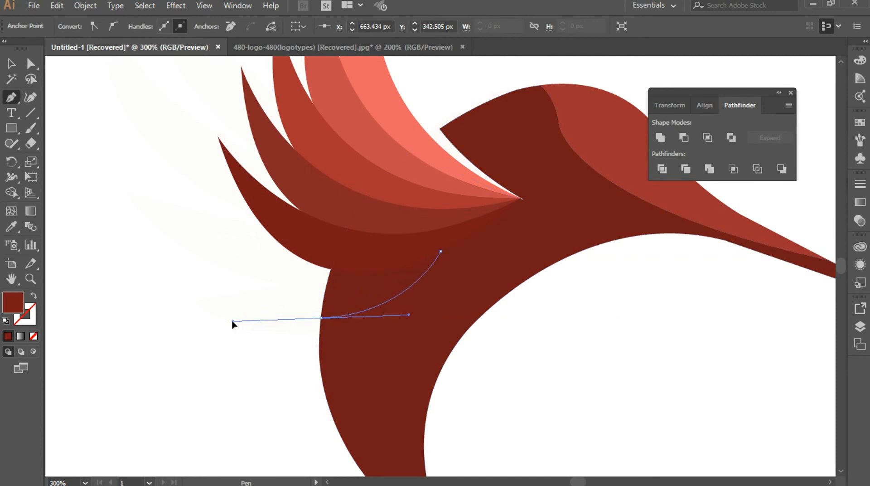
{"action": "left_click", "coordinate": [30, 64]}
{"action": "left_click_drag", "start_coordinate": [321, 318], "coordinate": [322, 310]}
Step: Close the shadow shape by continuing the path up the body's outer edge and back along the lowest feather's lower edge
{"action": "left_click", "coordinate": [11, 97]}
{"action": "left_click", "coordinate": [320, 307]}
{"action": "left_click_drag", "start_coordinate": [331, 269], "coordinate": [341, 258]}
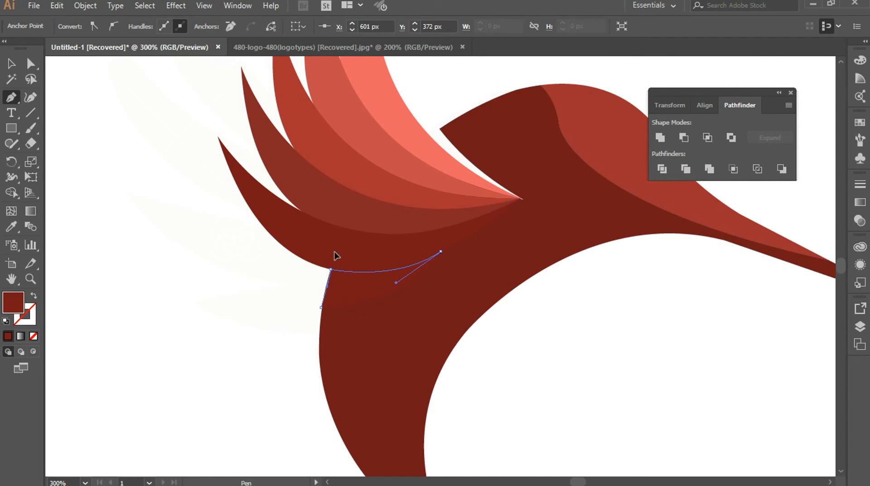
{"action": "left_click_drag", "start_coordinate": [337, 257], "coordinate": [337, 257]}
{"action": "key", "text": "v"}
Step: Fill the shadow shape beneath the wing with a very dark maroon and deselect it
{"action": "double_click", "coordinate": [13, 303]}
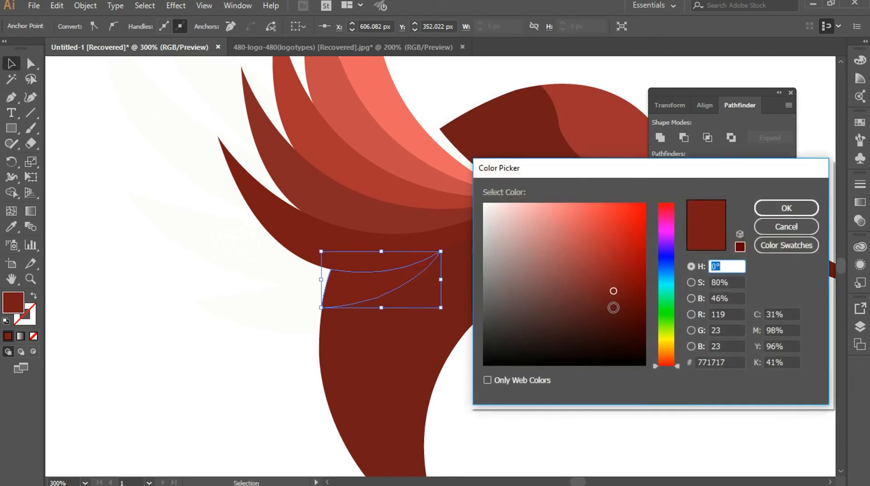
{"action": "left_click_drag", "start_coordinate": [614, 307], "coordinate": [618, 317]}
{"action": "left_click", "coordinate": [804, 207]}
{"action": "left_click", "coordinate": [642, 386]}
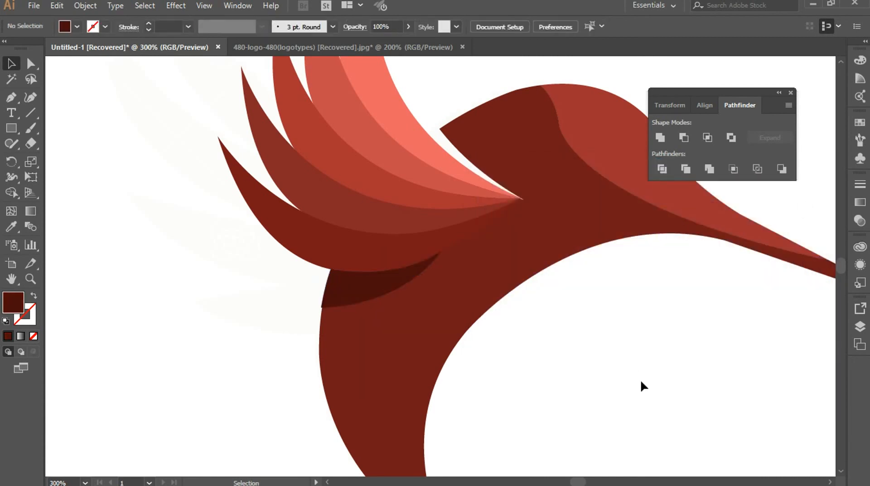
{"action": "scroll", "coordinate": [646, 387], "scroll_direction": "down", "scroll_amount": 1}
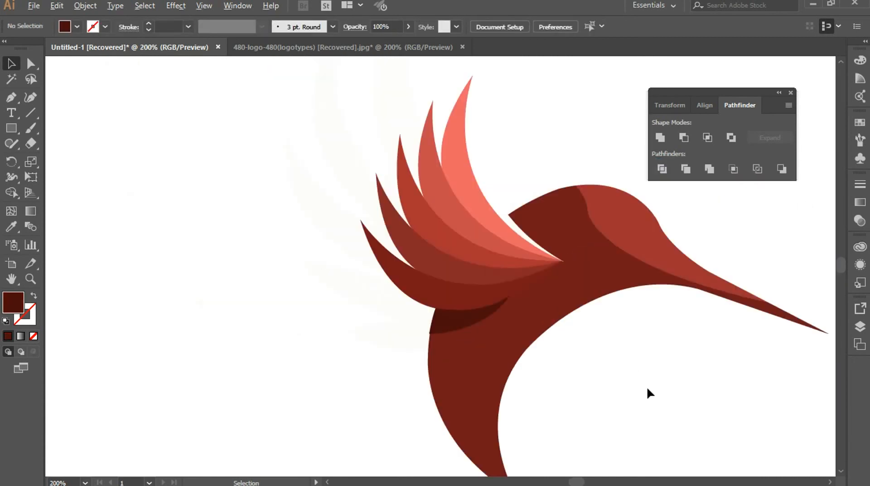
{"action": "left_click_drag", "start_coordinate": [657, 356], "coordinate": [589, 351]}
{"action": "scroll", "coordinate": [618, 377], "scroll_direction": "down", "scroll_amount": 1}
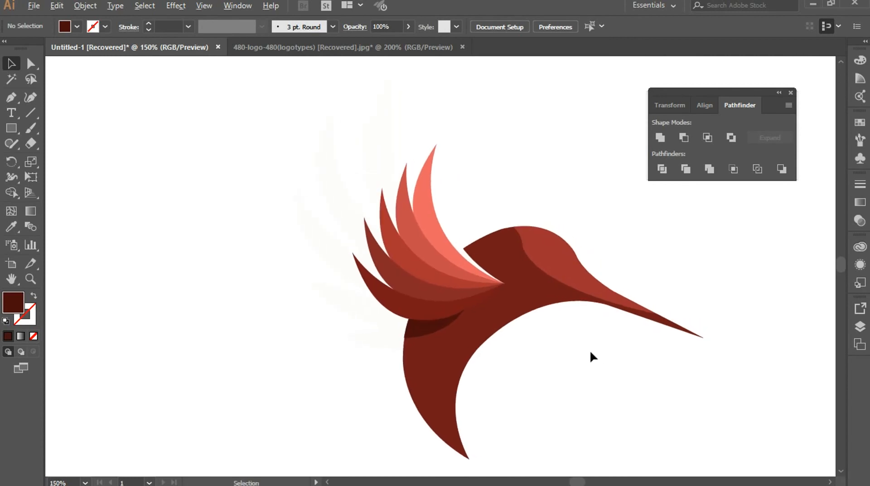
Step: Select the dark red body shape and lock it
{"action": "scroll", "coordinate": [590, 350], "scroll_direction": "up", "scroll_amount": 3}
{"action": "scroll", "coordinate": [589, 350], "scroll_direction": "up", "scroll_amount": 1}
{"action": "left_click_drag", "start_coordinate": [249, 181], "coordinate": [443, 313]}
{"action": "left_click", "coordinate": [501, 261]}
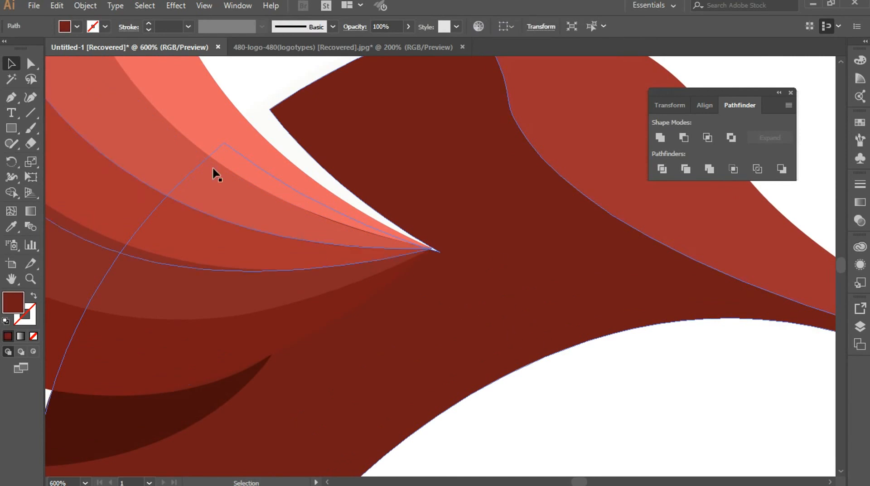
{"action": "left_click", "coordinate": [75, 6]}
{"action": "mouse_move", "coordinate": [191, 80]}
{"action": "left_click", "coordinate": [290, 81]}
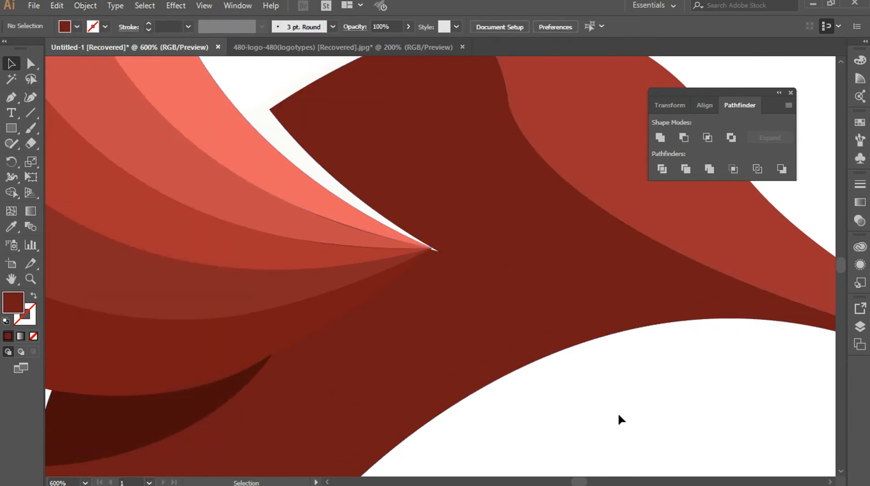
Step: Select all five feathers and move them slightly so their shared tip fills the point of the body cutout
{"action": "left_click_drag", "start_coordinate": [385, 325], "coordinate": [535, 263]}
{"action": "scroll", "coordinate": [534, 263], "scroll_direction": "down", "scroll_amount": 2}
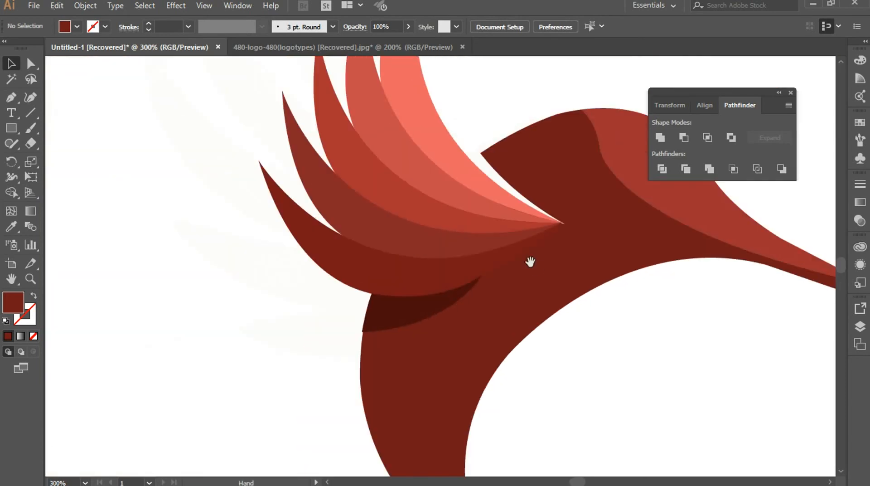
{"action": "scroll", "coordinate": [533, 267], "scroll_direction": "up", "scroll_amount": 5}
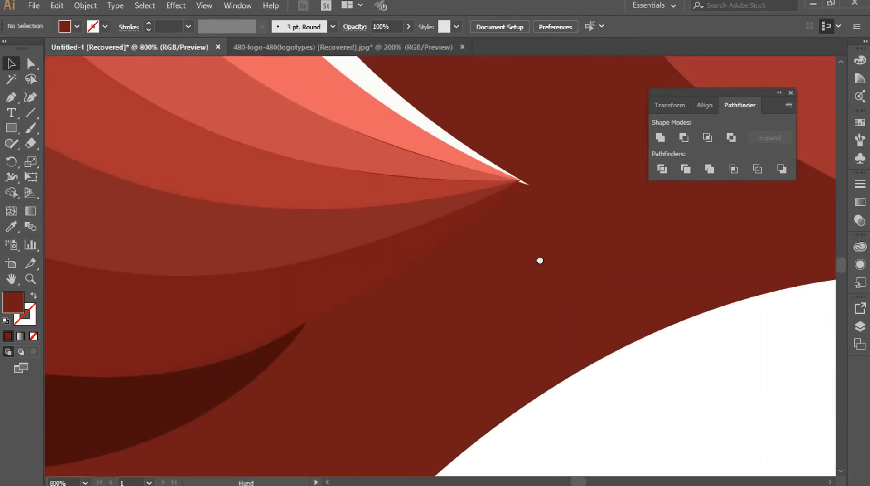
{"action": "left_click_drag", "start_coordinate": [555, 240], "coordinate": [499, 320]}
{"action": "left_click_drag", "start_coordinate": [424, 226], "coordinate": [480, 306]}
{"action": "left_click_drag", "start_coordinate": [454, 261], "coordinate": [463, 269]}
{"action": "scroll", "coordinate": [570, 362], "scroll_direction": "down", "scroll_amount": 3}
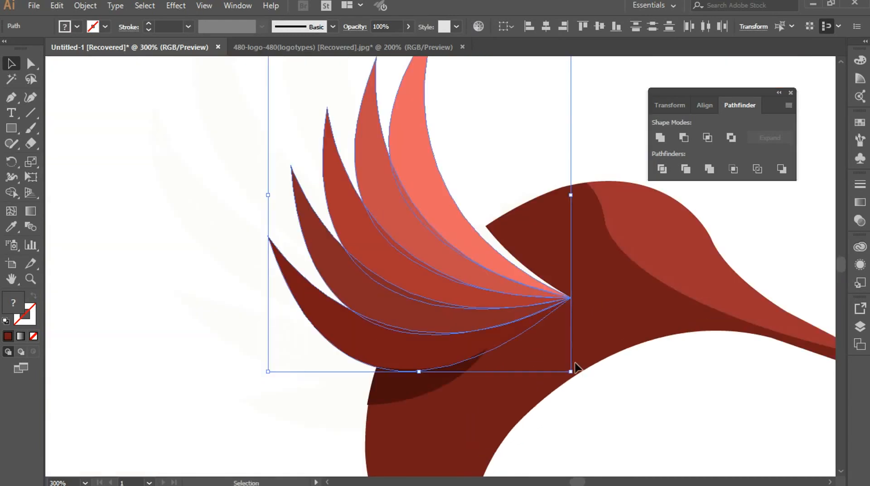
{"action": "scroll", "coordinate": [572, 366], "scroll_direction": "up", "scroll_amount": 1}
{"action": "left_click", "coordinate": [545, 440]}
Step: Send the dark shadow shape beneath the wing backward in the stacking order
{"action": "scroll", "coordinate": [545, 438], "scroll_direction": "down", "scroll_amount": 3}
{"action": "left_click", "coordinate": [453, 313]}
{"action": "right_click", "coordinate": [453, 314]}
{"action": "mouse_move", "coordinate": [521, 241]}
{"action": "left_click", "coordinate": [604, 285]}
{"action": "left_click", "coordinate": [643, 333]}
{"action": "scroll", "coordinate": [641, 333], "scroll_direction": "down", "scroll_amount": 4}
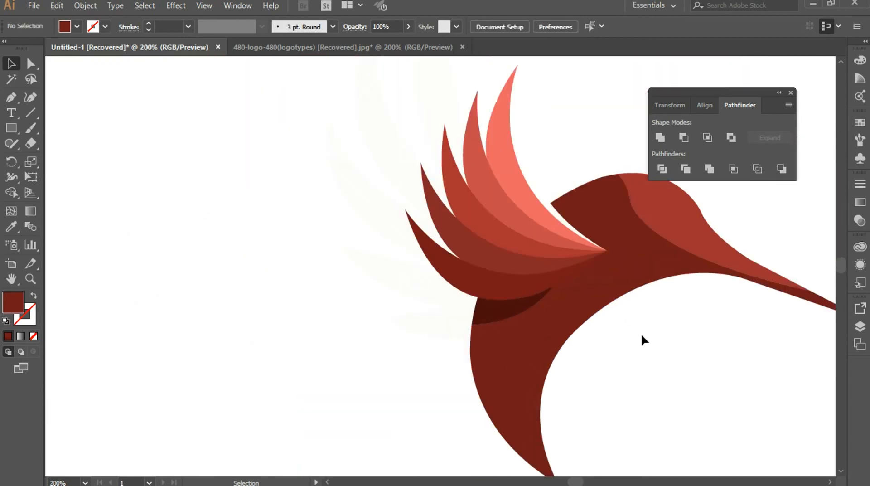
{"action": "left_click_drag", "start_coordinate": [378, 288], "coordinate": [448, 270]}
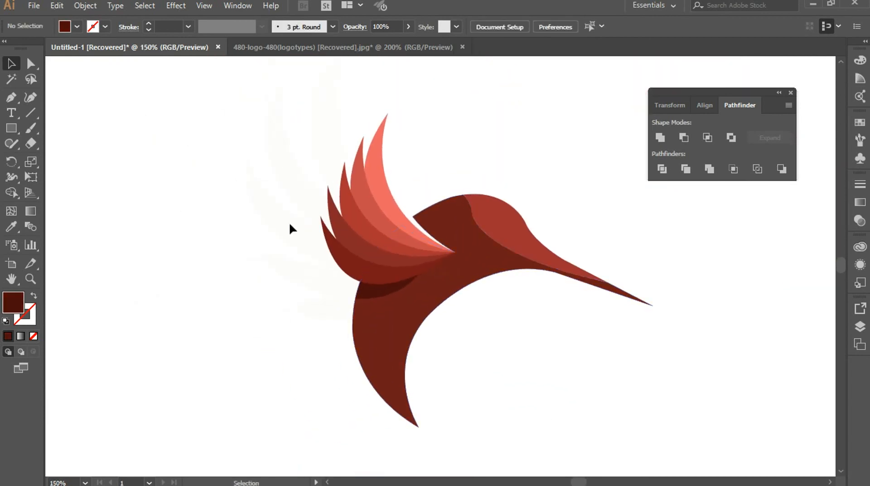
Step: Group all the pieces of the bird and close the Pathfinder panel
{"action": "left_click_drag", "start_coordinate": [277, 93], "coordinate": [649, 411]}
{"action": "right_click", "coordinate": [464, 256]}
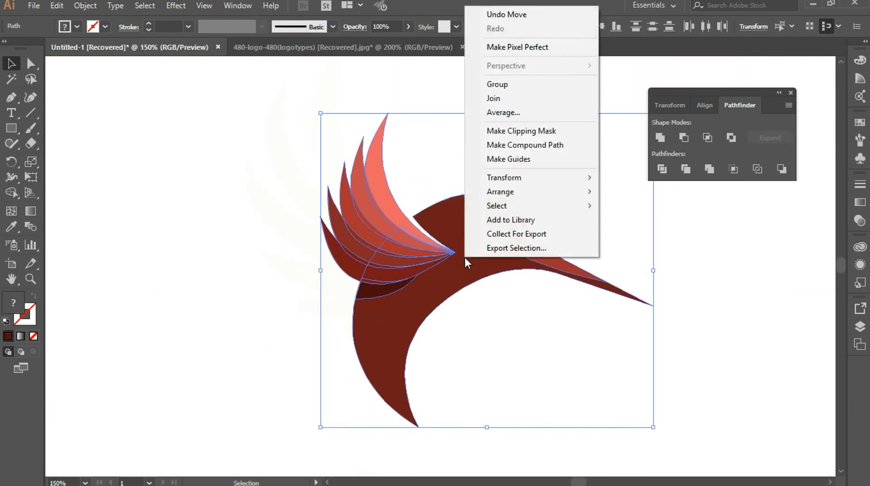
{"action": "left_click", "coordinate": [535, 84]}
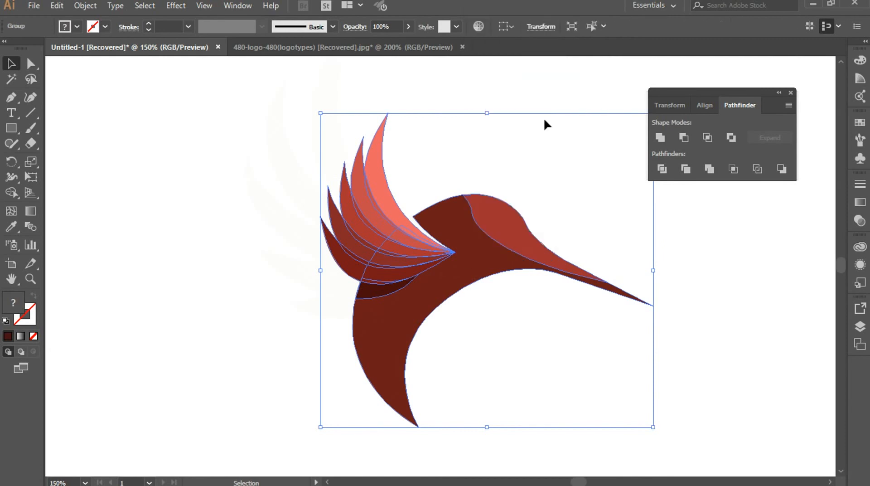
{"action": "left_click", "coordinate": [791, 93]}
Step: Paste a copy of the grouped bird directly behind the original and fill it with a solid dark maroon
{"action": "left_click", "coordinate": [58, 5]}
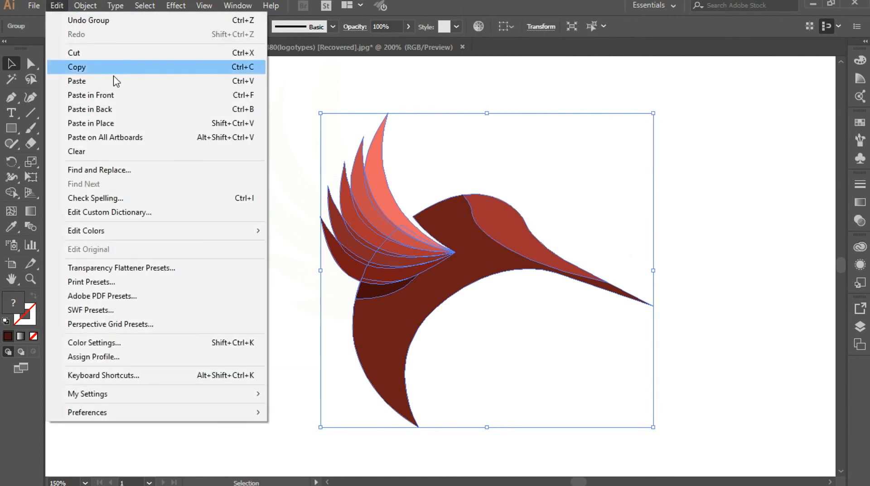
{"action": "left_click", "coordinate": [125, 108]}
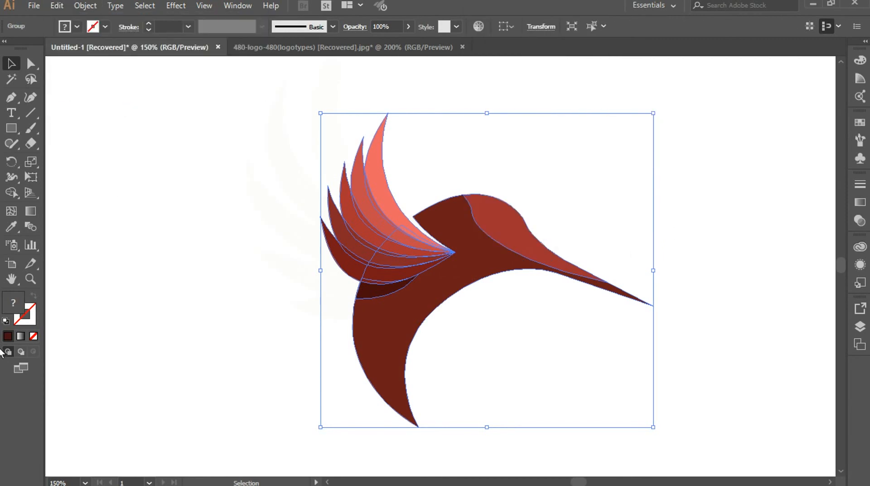
{"action": "left_click", "coordinate": [20, 336]}
{"action": "left_click", "coordinate": [9, 337]}
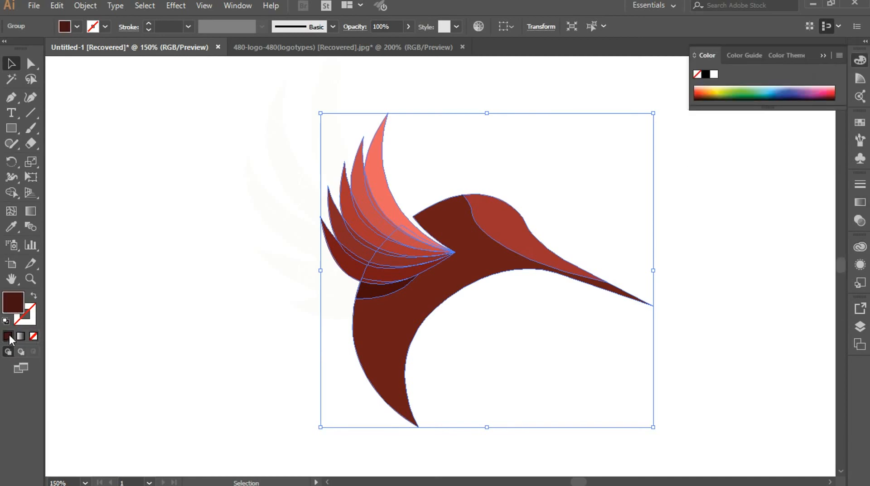
Step: Show the group's appearance settings and nudge the dark copy slightly upward so a thin dark edge shows above the bird
{"action": "left_click", "coordinate": [857, 268]}
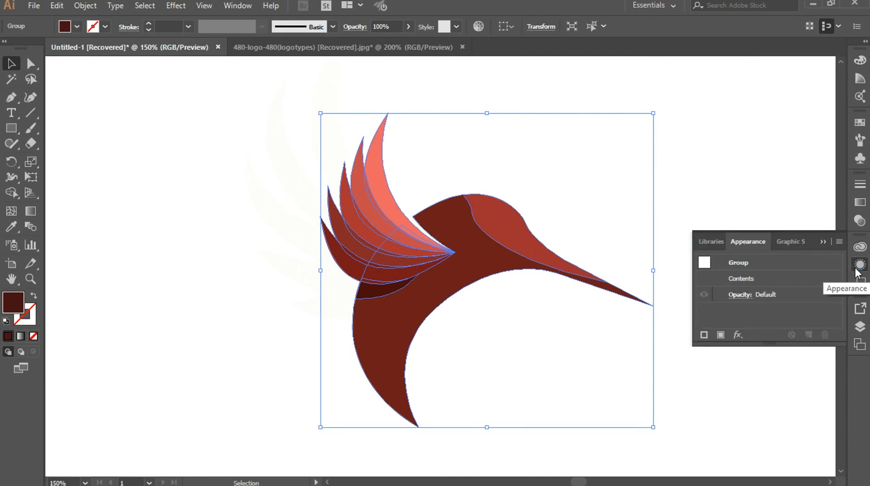
{"action": "key", "text": "Up"}
{"action": "key", "text": "Up"}
{"action": "key", "text": "Up"}
{"action": "key", "text": "Up"}
{"action": "key", "text": "Up"}
{"action": "key", "text": "Up"}
{"action": "key", "text": "Up"}
{"action": "key", "text": "Up"}
{"action": "key", "text": "Up"}
{"action": "key", "text": "Up"}
{"action": "key", "text": "Up"}
{"action": "key", "text": "Up"}
{"action": "key", "text": "Up"}
{"action": "key", "text": "Up"}
{"action": "key", "text": "Up"}
{"action": "key", "text": "Up"}
{"action": "key", "text": "Down"}
{"action": "key", "text": "Down"}
{"action": "key", "text": "Down"}
{"action": "key", "text": "Down"}
{"action": "key", "text": "Down"}
{"action": "key", "text": "Down"}
{"action": "key", "text": "Down"}
{"action": "key", "text": "Down"}
{"action": "key", "text": "Down"}
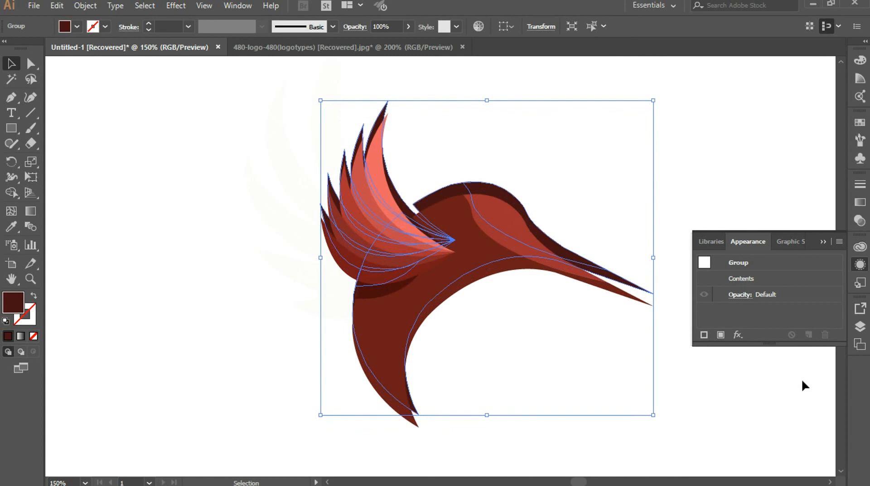
Step: Nudge the dark copy right and slightly down so its edge shows along the top feather, head and beak
{"action": "key", "text": "Up"}
{"action": "key", "text": "Up"}
{"action": "key", "text": "Right"}
{"action": "key", "text": "Right"}
{"action": "key", "text": "Right"}
{"action": "key", "text": "Right"}
{"action": "key", "text": "Right"}
{"action": "key", "text": "Right"}
{"action": "key", "text": "Right"}
{"action": "key", "text": "Right"}
{"action": "key", "text": "Right"}
{"action": "key", "text": "Right"}
{"action": "key", "text": "Right"}
{"action": "key", "text": "Right"}
{"action": "key", "text": "Right"}
{"action": "key", "text": "Right"}
{"action": "key", "text": "Right"}
{"action": "key", "text": "Right"}
{"action": "key", "text": "Right"}
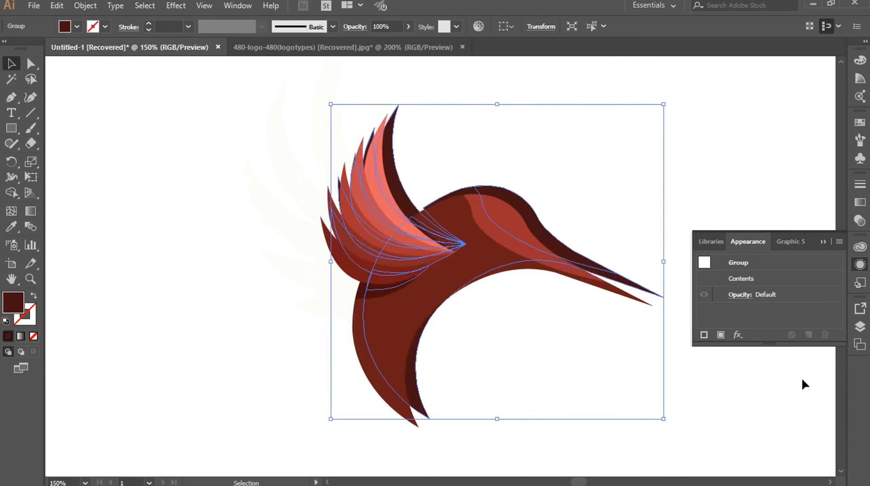
{"action": "key", "text": "Down"}
{"action": "key", "text": "Down"}
{"action": "key", "text": "Down"}
{"action": "key", "text": "Down"}
{"action": "key", "text": "Down"}
{"action": "key", "text": "Down"}
{"action": "key", "text": "Down"}
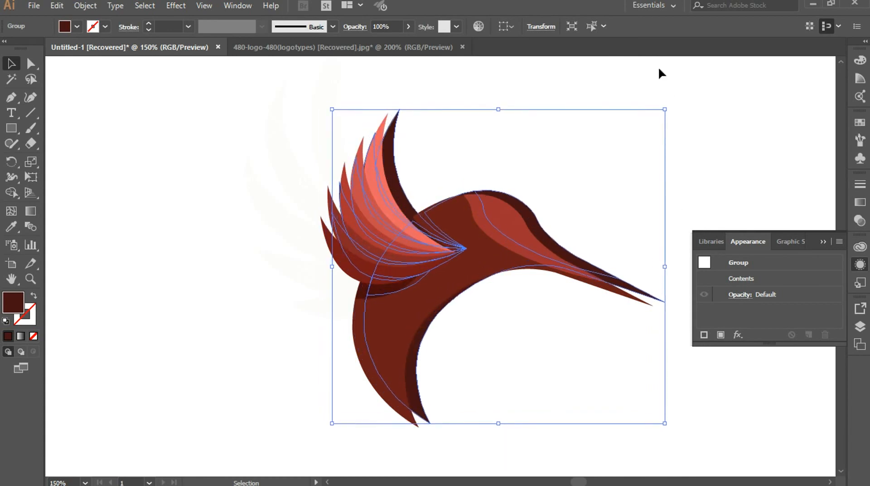
Step: Rotate the dark copy slightly clockwise and nudge it a little to the left
{"action": "mouse_move", "coordinate": [674, 107]}
{"action": "left_mouse_down"}
{"action": "mouse_move", "coordinate": [672, 125]}
{"action": "mouse_move", "coordinate": [667, 101]}
{"action": "left_mouse_up"}
{"action": "key", "text": "Left"}
{"action": "key", "text": "Left"}
{"action": "key", "text": "Left"}
{"action": "key", "text": "Left"}
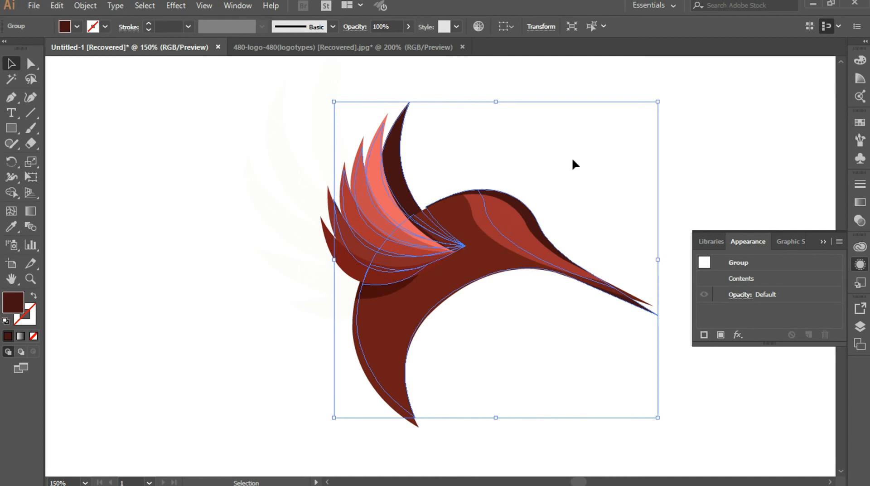
Step: Nudge the dark copy up and left so an even dark edge shows above the wing and the bird's back
{"action": "key", "text": "Up"}
{"action": "key", "text": "Up"}
{"action": "key", "text": "Up"}
{"action": "key", "text": "Up"}
{"action": "key", "text": "Up"}
{"action": "key", "text": "Left"}
{"action": "key", "text": "Left"}
{"action": "key", "text": "Left"}
{"action": "key", "text": "Left"}
{"action": "key", "text": "Left"}
{"action": "key", "text": "Left"}
{"action": "key", "text": "Left"}
{"action": "key", "text": "Up"}
{"action": "key", "text": "Up"}
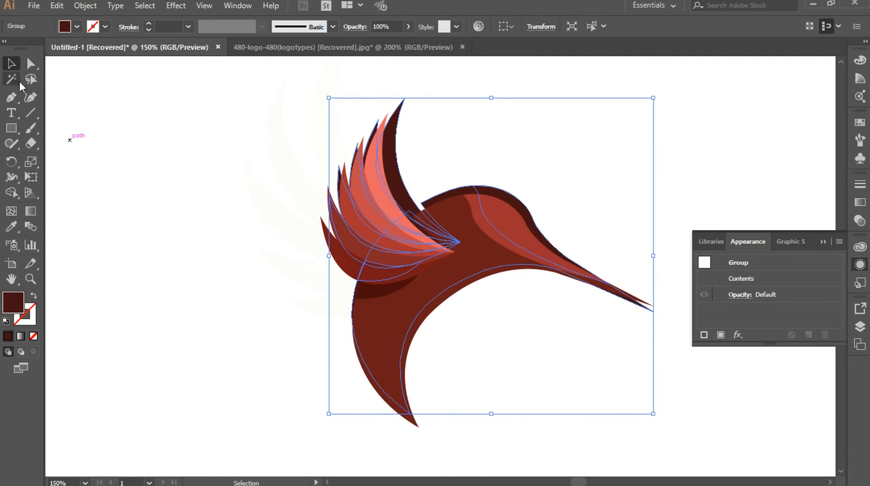
{"action": "left_click_drag", "start_coordinate": [657, 93], "coordinate": [658, 96]}
Step: Move the dark copy's beak-tip anchor point onto the tip of the bird's beak
{"action": "left_click", "coordinate": [31, 64]}
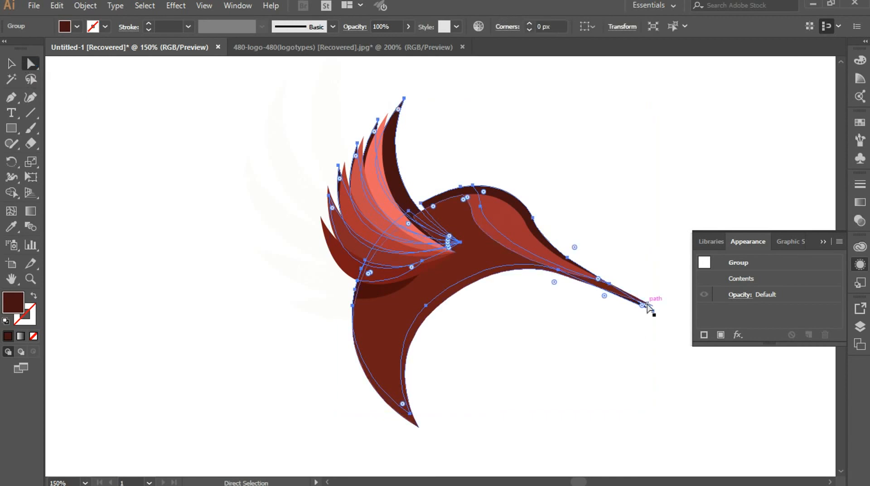
{"action": "left_click_drag", "start_coordinate": [657, 316], "coordinate": [654, 311]}
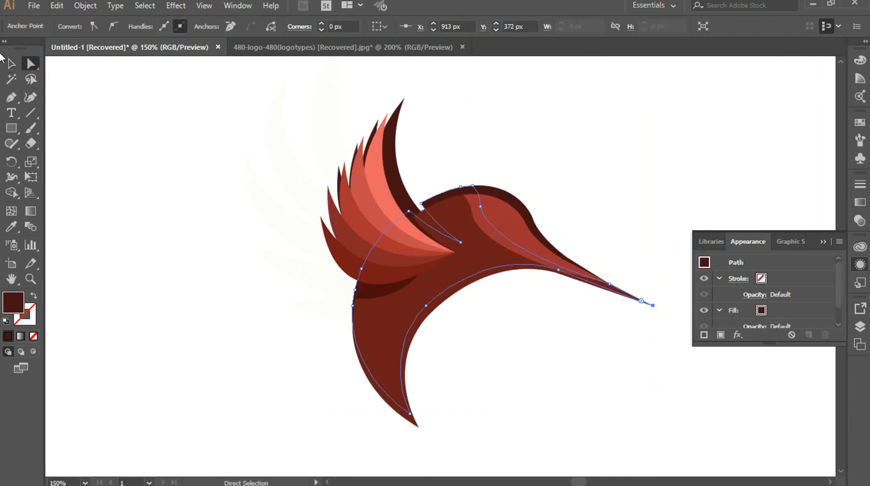
Step: Set the dark copy group's opacity to 32% and close the Appearance panel
{"action": "key", "text": "v"}
{"action": "left_click", "coordinate": [108, 131]}
{"action": "left_click", "coordinate": [383, 161]}
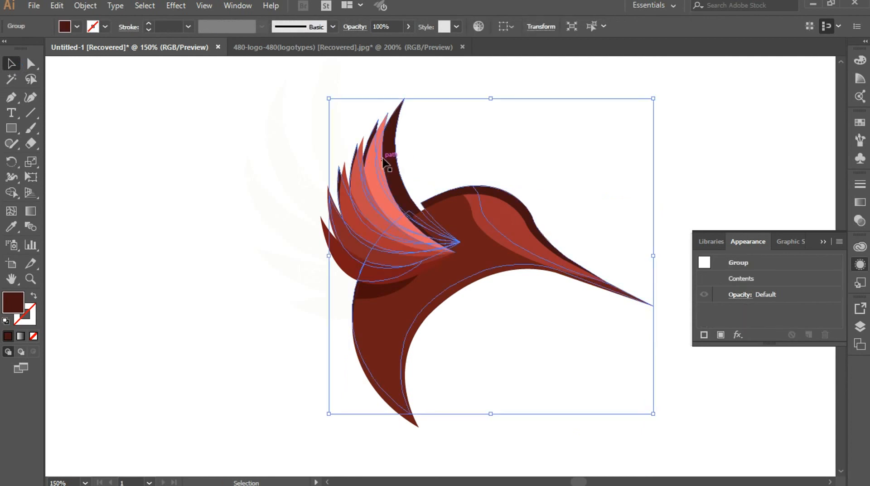
{"action": "left_click", "coordinate": [740, 295]}
{"action": "left_click_drag", "start_coordinate": [705, 339], "coordinate": [700, 335]}
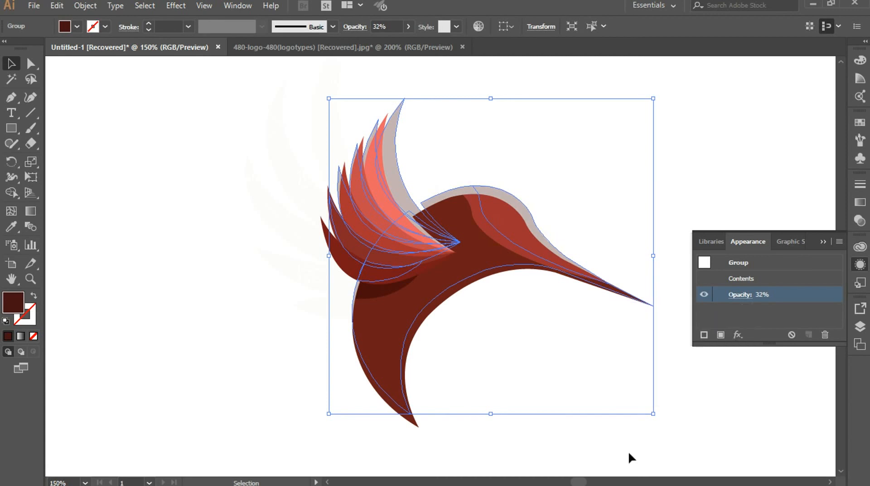
{"action": "left_click", "coordinate": [681, 380]}
{"action": "scroll", "coordinate": [637, 375], "scroll_direction": "down", "scroll_amount": 1}
{"action": "left_click_drag", "start_coordinate": [619, 351], "coordinate": [514, 295]}
{"action": "scroll", "coordinate": [567, 340], "scroll_direction": "down", "scroll_amount": 1}
{"action": "left_click_drag", "start_coordinate": [566, 340], "coordinate": [561, 329]}
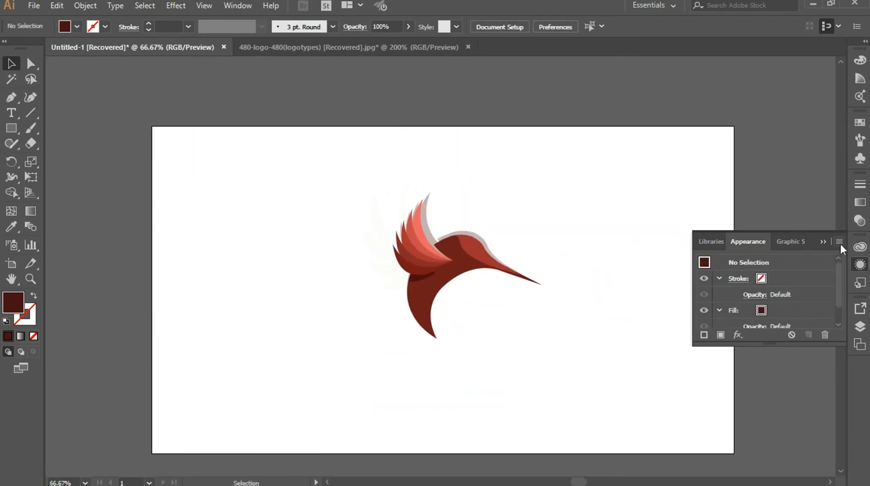
{"action": "left_click", "coordinate": [823, 242]}
Step: Add the text "logo name" below the bird and enlarge it to 96.45 pt
{"action": "left_click", "coordinate": [9, 112]}
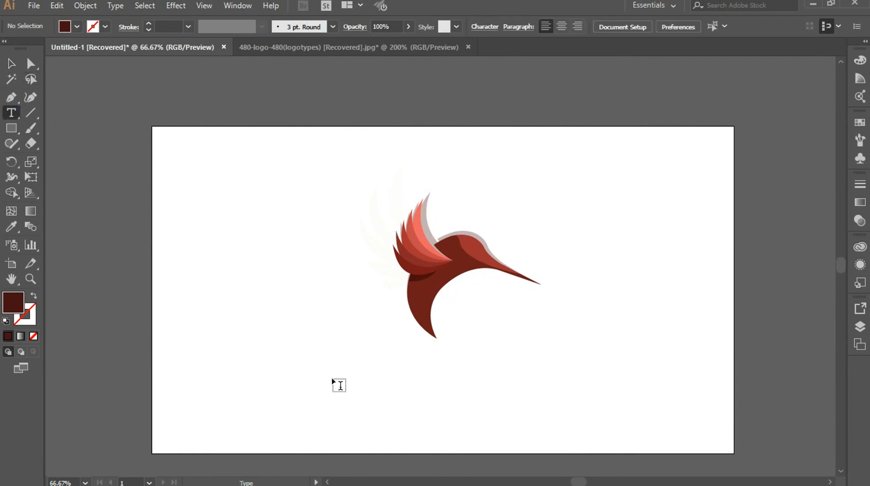
{"action": "left_click", "coordinate": [334, 380]}
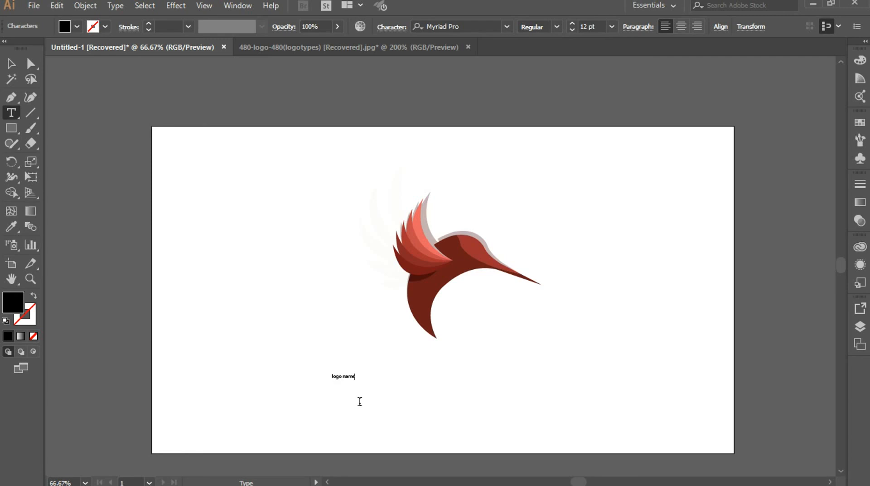
{"action": "key", "text": "Escape"}
{"action": "left_click_drag", "start_coordinate": [356, 382], "coordinate": [486, 399]}
{"action": "left_click_drag", "start_coordinate": [415, 377], "coordinate": [509, 370]}
Step: Replace the text below the bird with "LOGO NAME" in capitals
{"action": "left_click", "coordinate": [11, 112]}
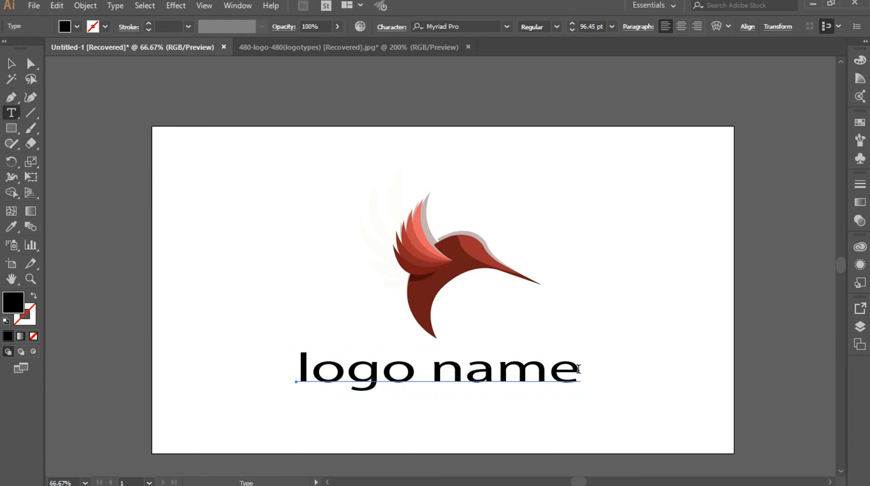
{"action": "left_click_drag", "start_coordinate": [578, 369], "coordinate": [291, 364]}
{"action": "type", "text": "log"}
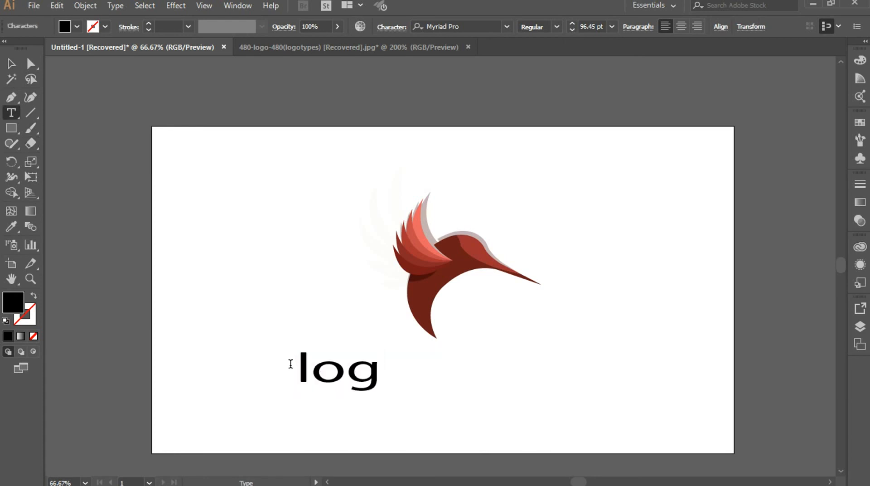
{"action": "key", "text": "BackSpace"}
{"action": "key", "text": "BackSpace"}
{"action": "key", "text": "BackSpace"}
{"action": "type", "text": "LOGO NAME"}
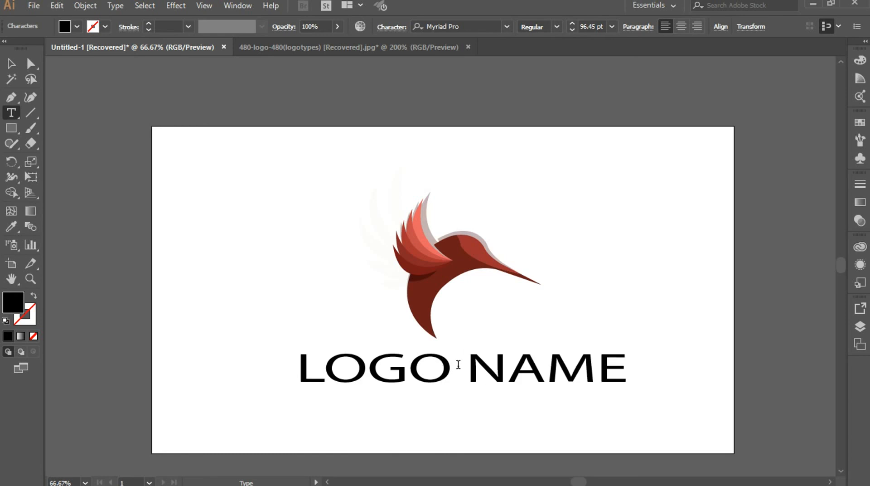
Step: Recolor the word "LOGO" with the dark red sampled from the bird's body
{"action": "left_click_drag", "start_coordinate": [458, 364], "coordinate": [284, 366]}
{"action": "left_click", "coordinate": [11, 226]}
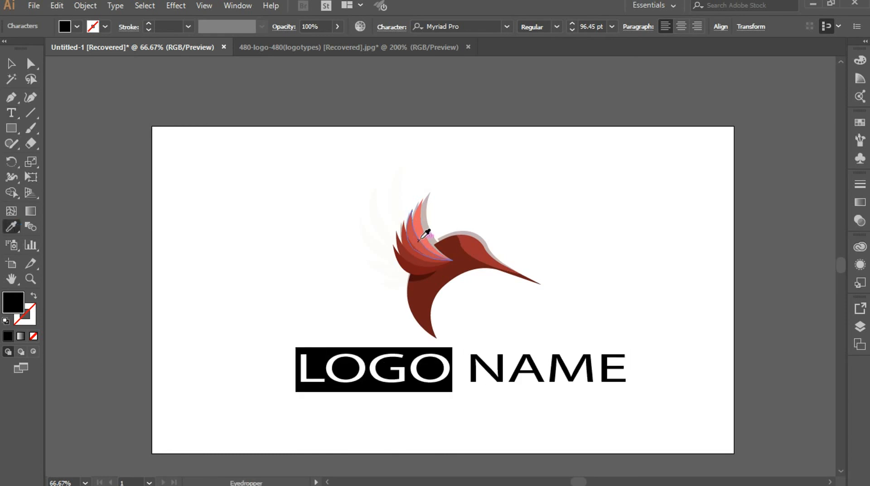
{"action": "left_click", "coordinate": [430, 284]}
{"action": "left_click", "coordinate": [11, 63]}
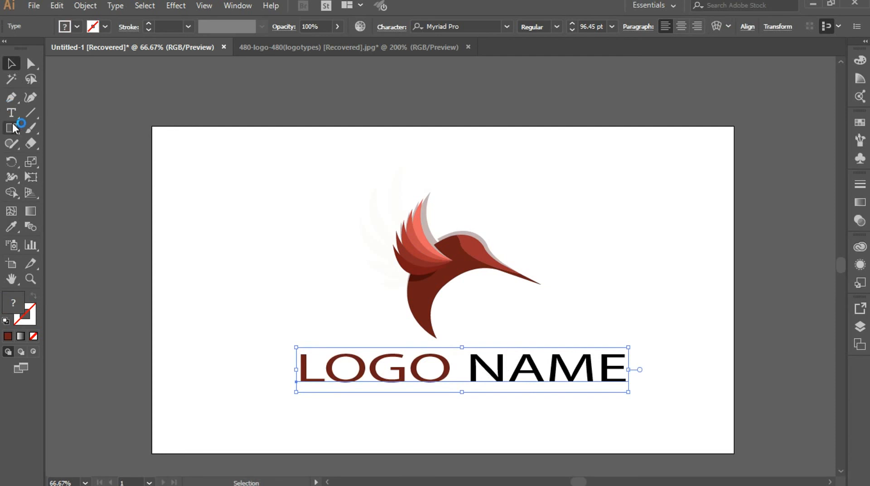
Step: Recolor the word "NAME" with the light coral sampled from the bird's wing
{"action": "key", "text": "t"}
{"action": "left_click_drag", "start_coordinate": [468, 364], "coordinate": [657, 360]}
{"action": "left_click", "coordinate": [11, 227]}
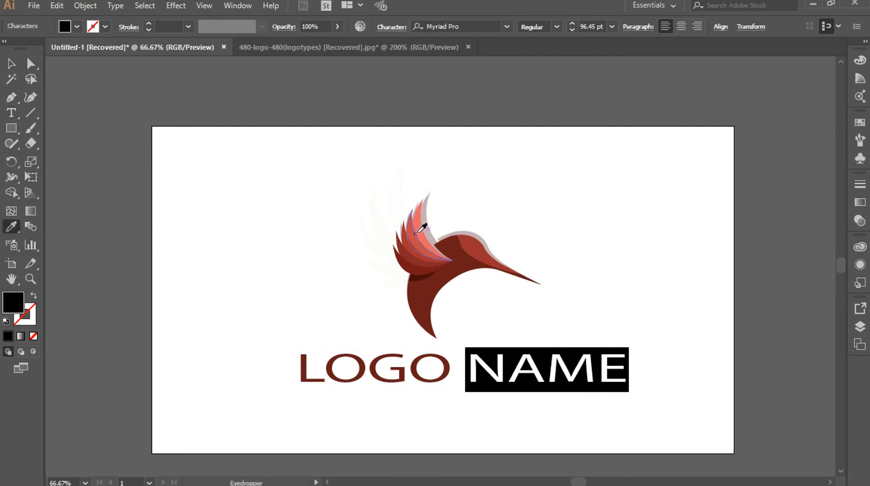
{"action": "left_click", "coordinate": [419, 233]}
{"action": "key", "text": "v"}
{"action": "left_click", "coordinate": [295, 250]}
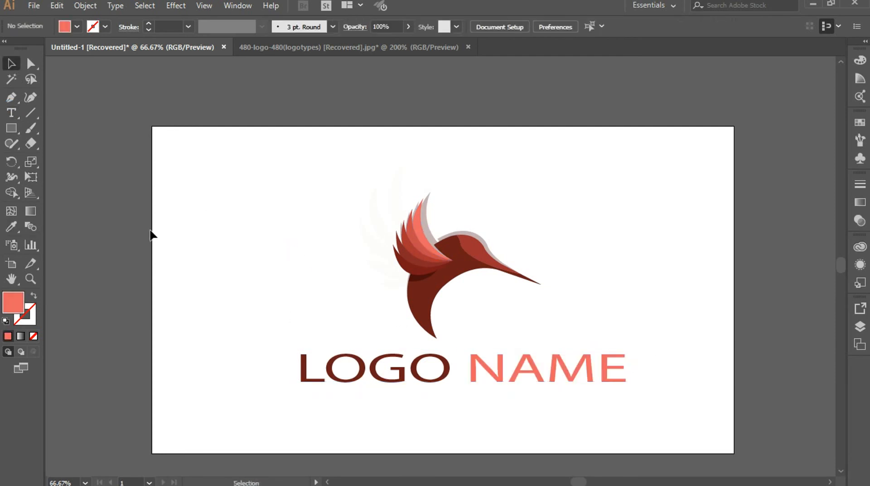
Step: Scale the "LOGO NAME" text down to 61.53 pt and center it beneath the bird
{"action": "left_click", "coordinate": [470, 370]}
{"action": "left_click_drag", "start_coordinate": [627, 392], "coordinate": [560, 389]}
{"action": "left_click_drag", "start_coordinate": [489, 372], "coordinate": [489, 367]}
{"action": "left_click_drag", "start_coordinate": [558, 380], "coordinate": [552, 381]}
{"action": "left_click_drag", "start_coordinate": [503, 366], "coordinate": [500, 364]}
Step: Add the text "YOUR LOGO SLOGAN" below the logo name and enlarge it to 36.44 pt
{"action": "key", "text": "t"}
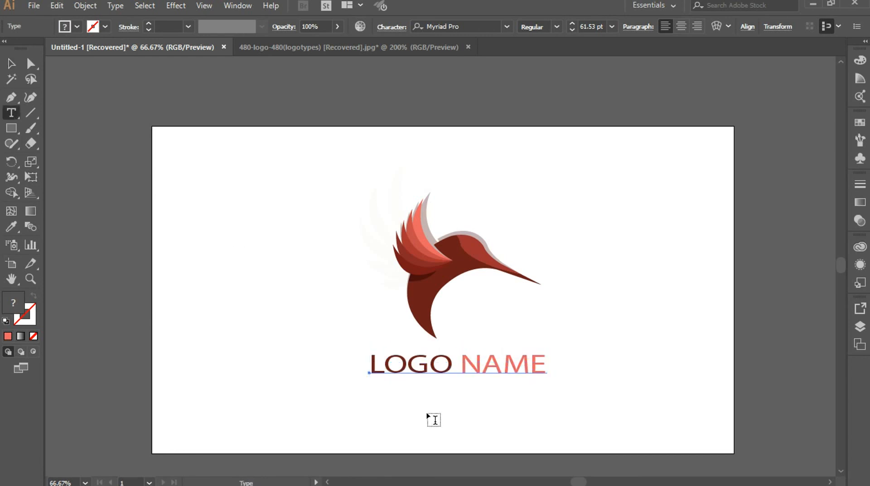
{"action": "left_click", "coordinate": [390, 390]}
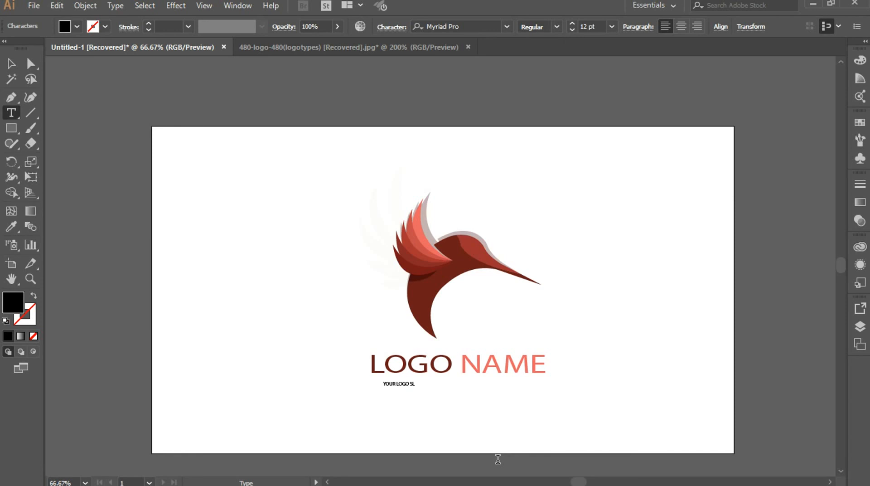
{"action": "left_click", "coordinate": [11, 64]}
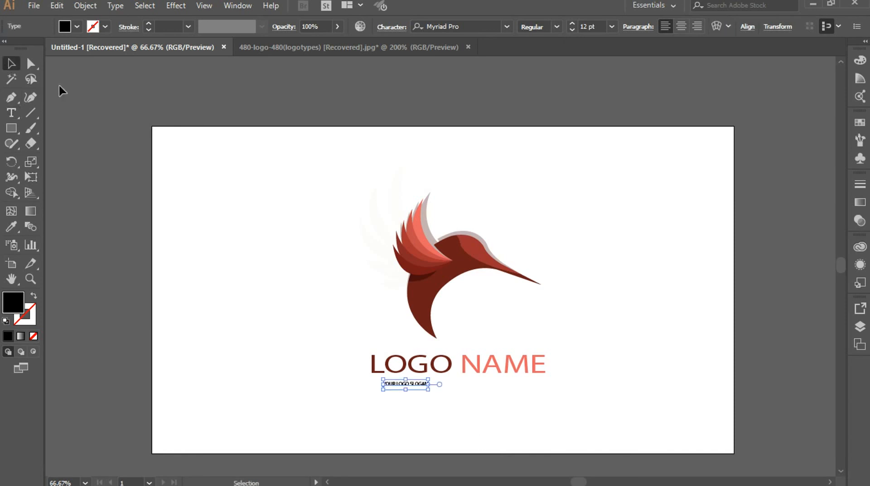
{"action": "left_click_drag", "start_coordinate": [430, 392], "coordinate": [494, 400]}
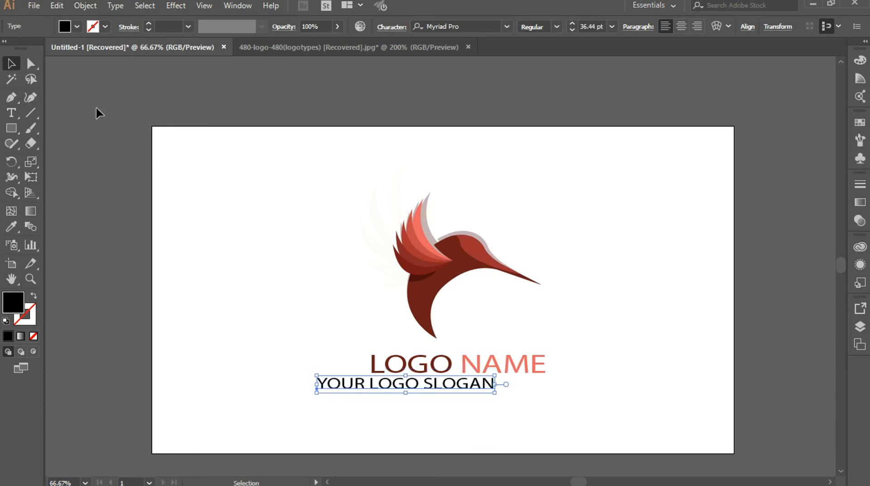
Step: Fill the slogan with dark grey, resize it to 37.61 pt and center it under the logo name
{"action": "left_click", "coordinate": [78, 26]}
{"action": "left_click", "coordinate": [42, 95]}
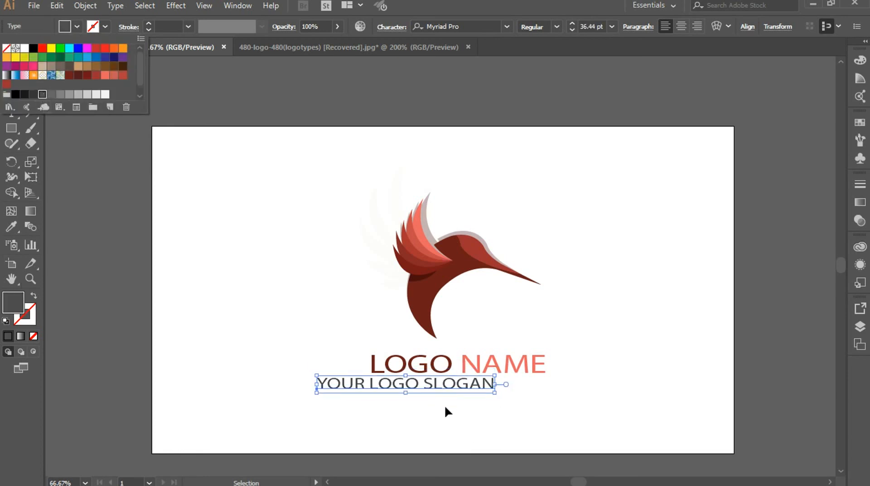
{"action": "left_click", "coordinate": [489, 386]}
{"action": "left_click_drag", "start_coordinate": [462, 383], "coordinate": [499, 385]}
{"action": "left_click_drag", "start_coordinate": [548, 395], "coordinate": [538, 395]}
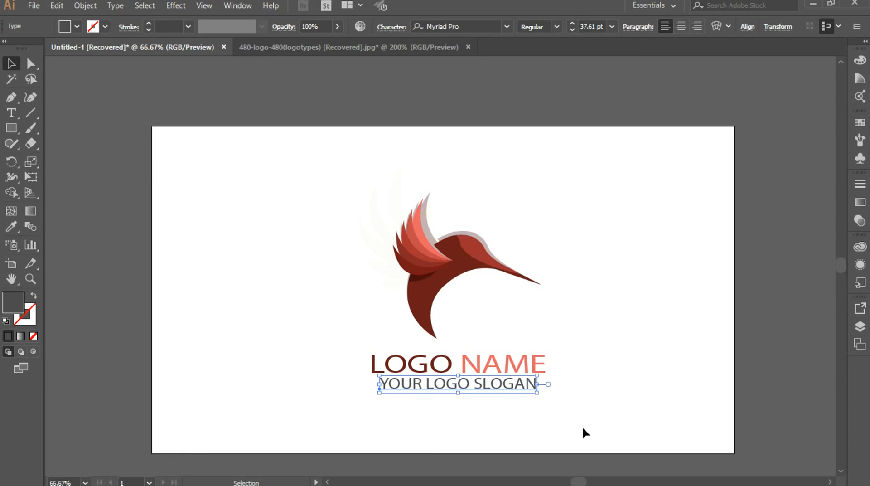
{"action": "left_click", "coordinate": [583, 433]}
{"action": "left_click", "coordinate": [484, 399]}
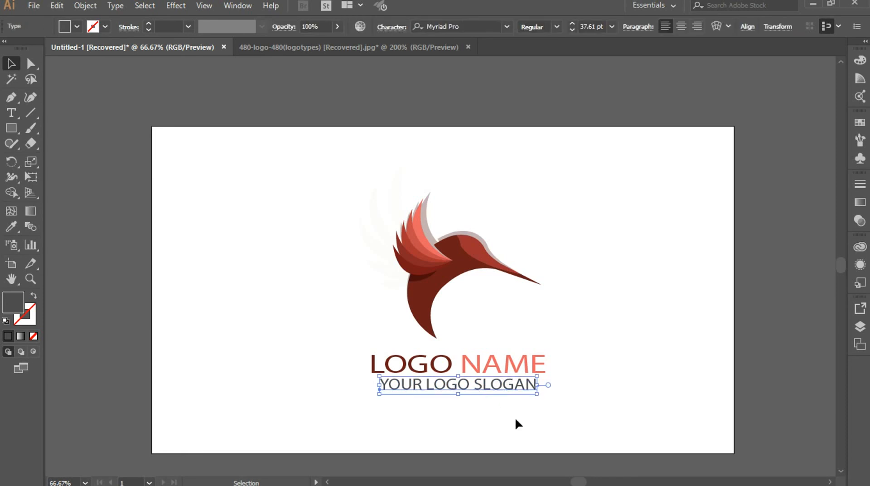
{"action": "left_click", "coordinate": [516, 419]}
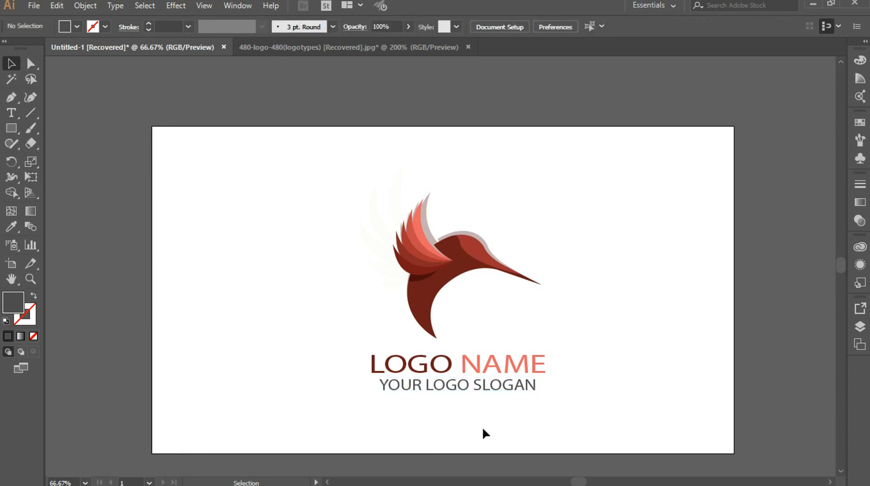
Step: Group the name and slogan with the bird and enlarge the whole logo to fill most of the artboard's height
{"action": "left_click_drag", "start_coordinate": [346, 358], "coordinate": [486, 435]}
{"action": "right_click", "coordinate": [466, 367]}
{"action": "left_click", "coordinate": [748, 383]}
{"action": "left_click", "coordinate": [749, 386]}
{"action": "left_click_drag", "start_coordinate": [281, 168], "coordinate": [599, 444]}
{"action": "right_click", "coordinate": [474, 249]}
{"action": "left_click", "coordinate": [533, 334]}
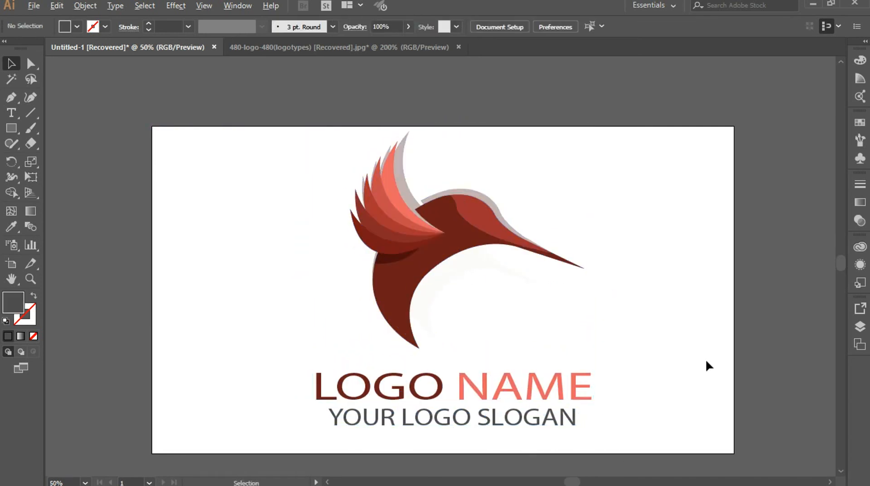
{"action": "scroll", "coordinate": [706, 358], "scroll_direction": "down", "scroll_amount": 1}
{"action": "left_click_drag", "start_coordinate": [683, 355], "coordinate": [632, 322]}
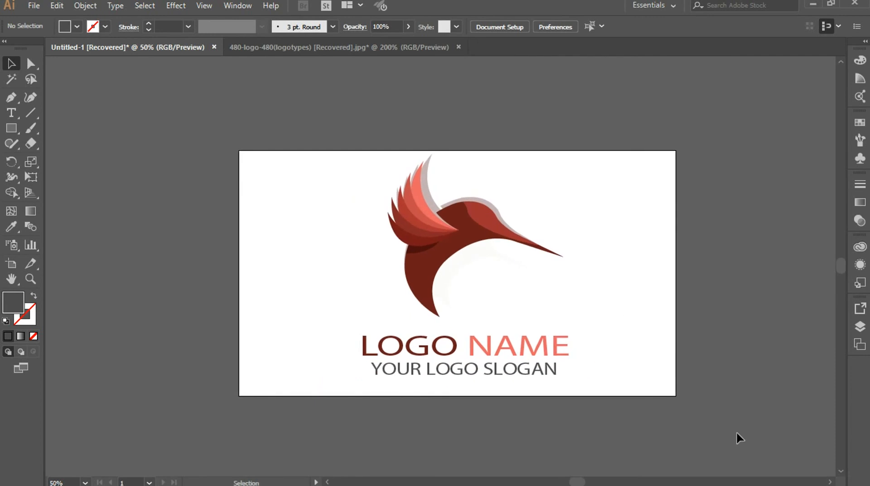